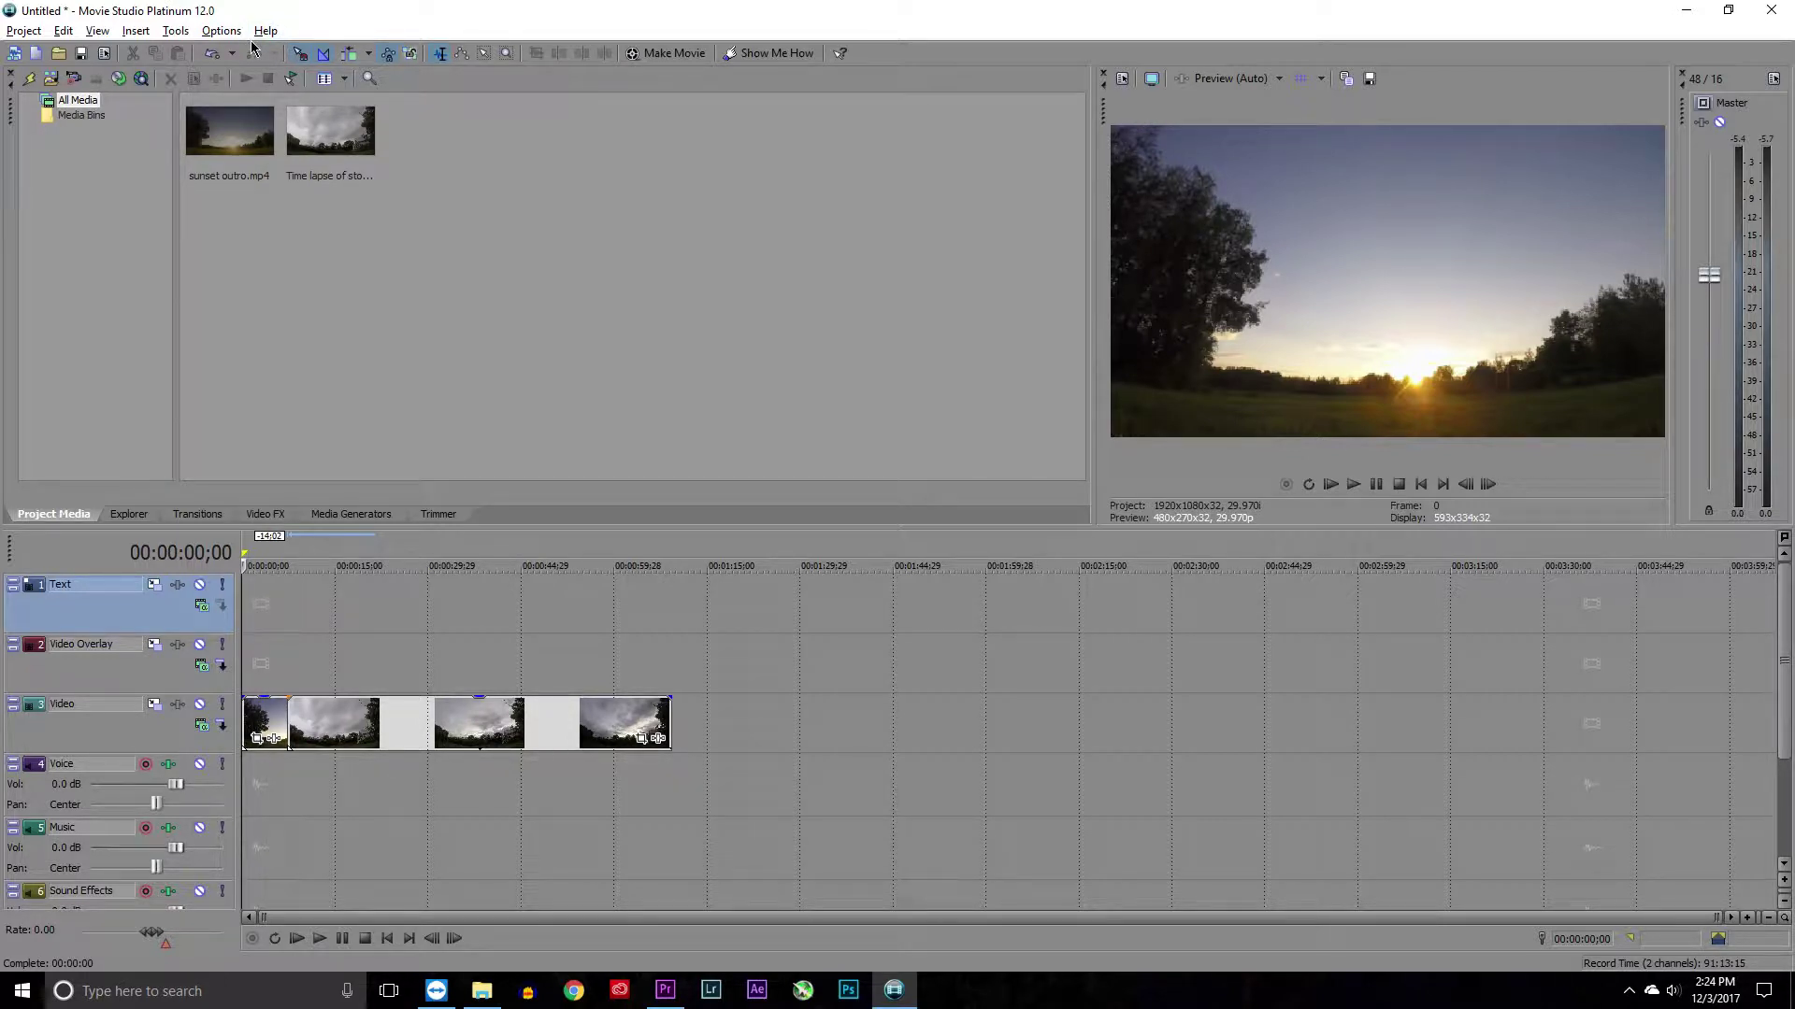
Open Pan/Crop for the sunset clip with the cursor on its last frame
click(279, 721)
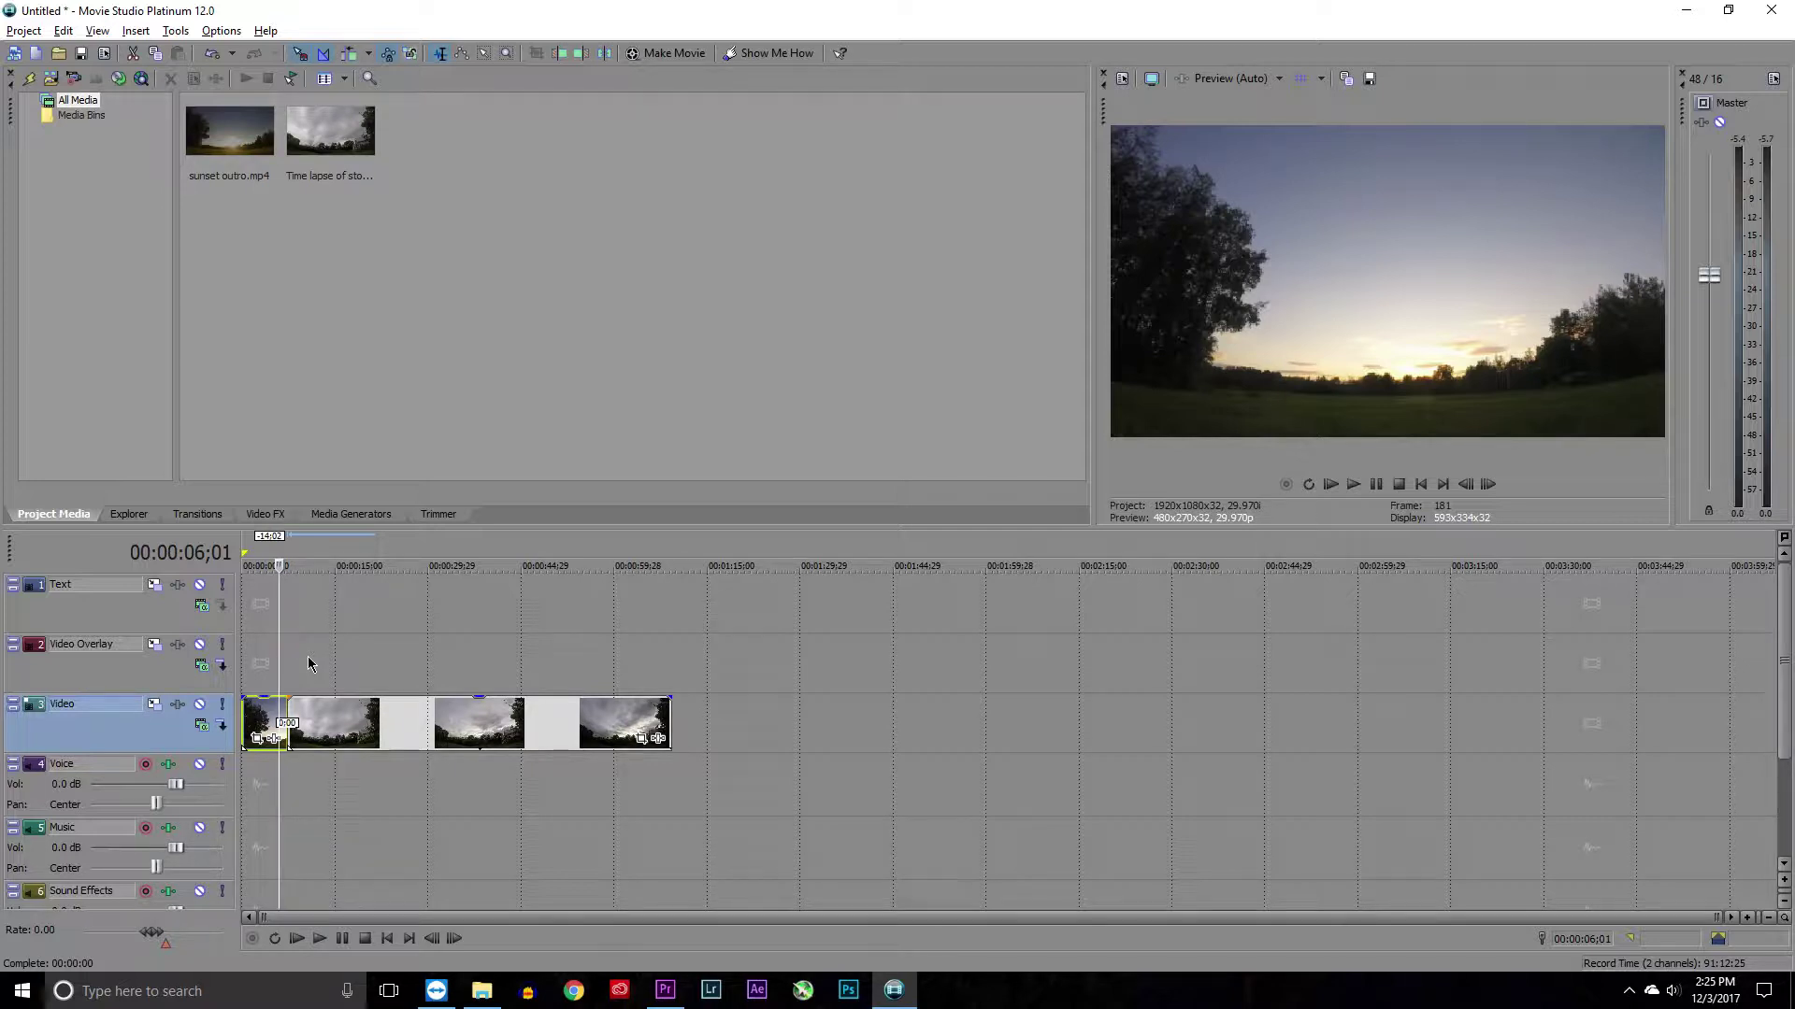
click(283, 713)
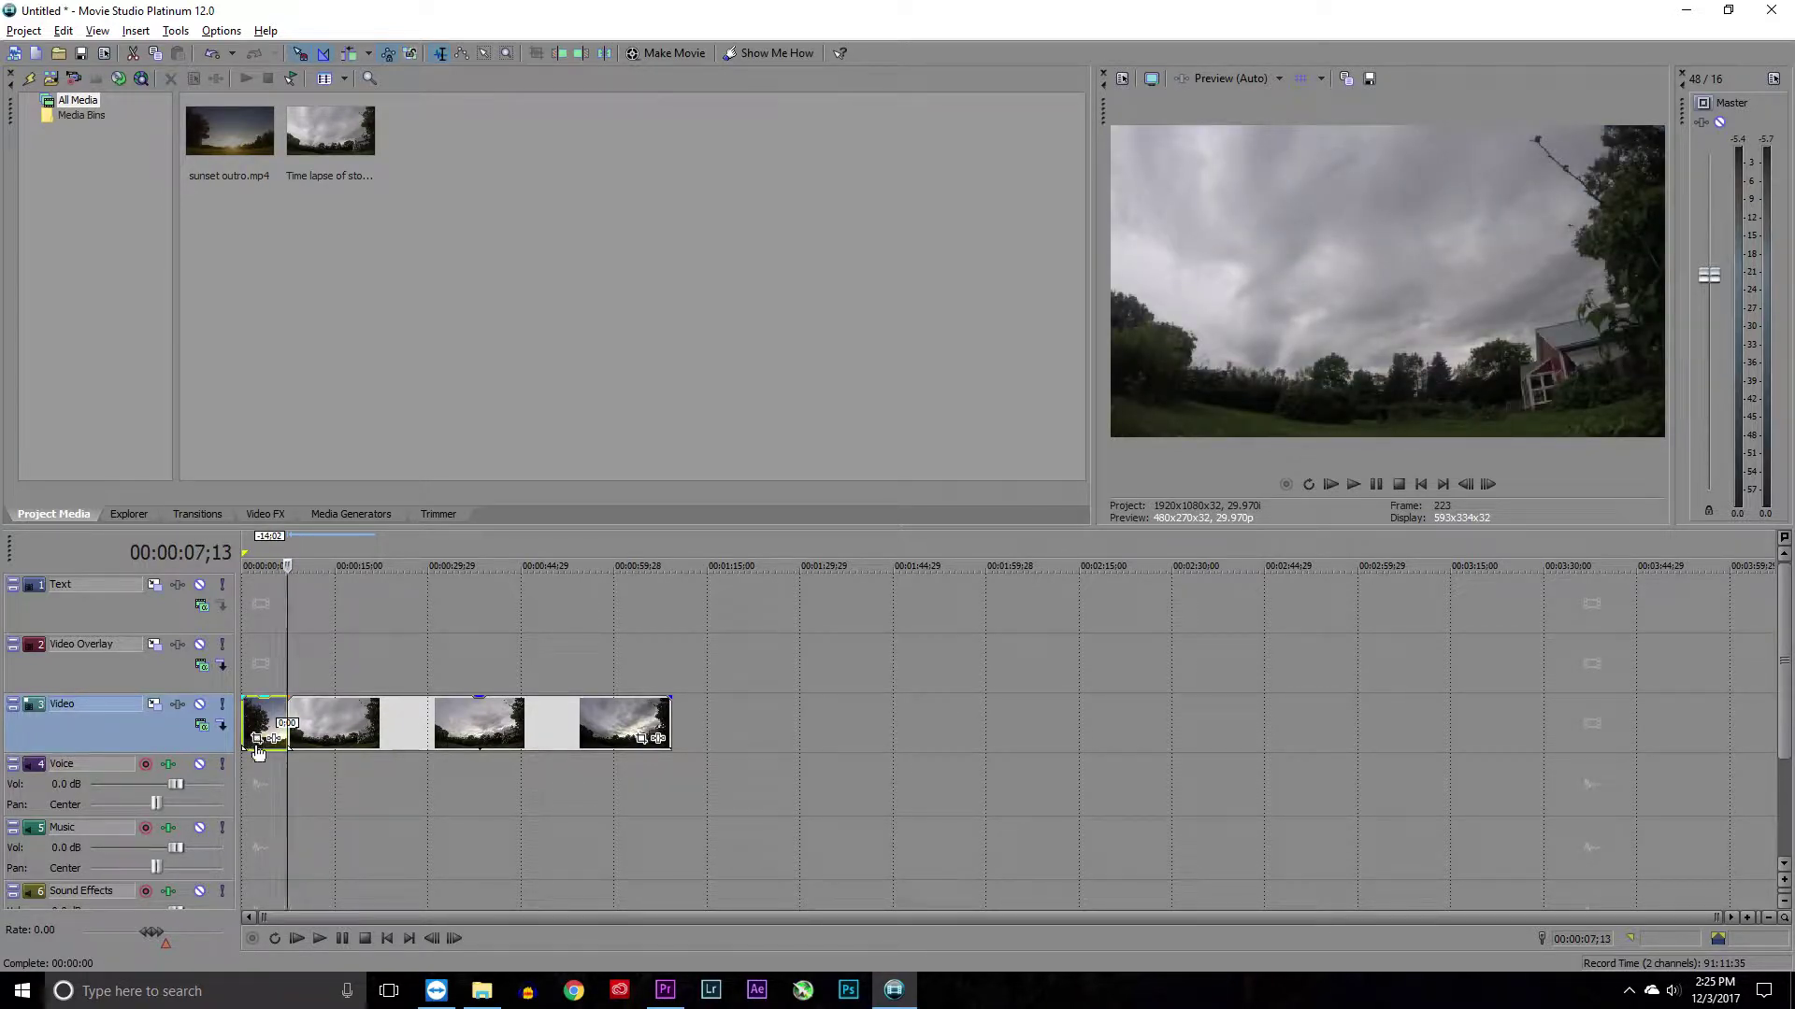
click(258, 748)
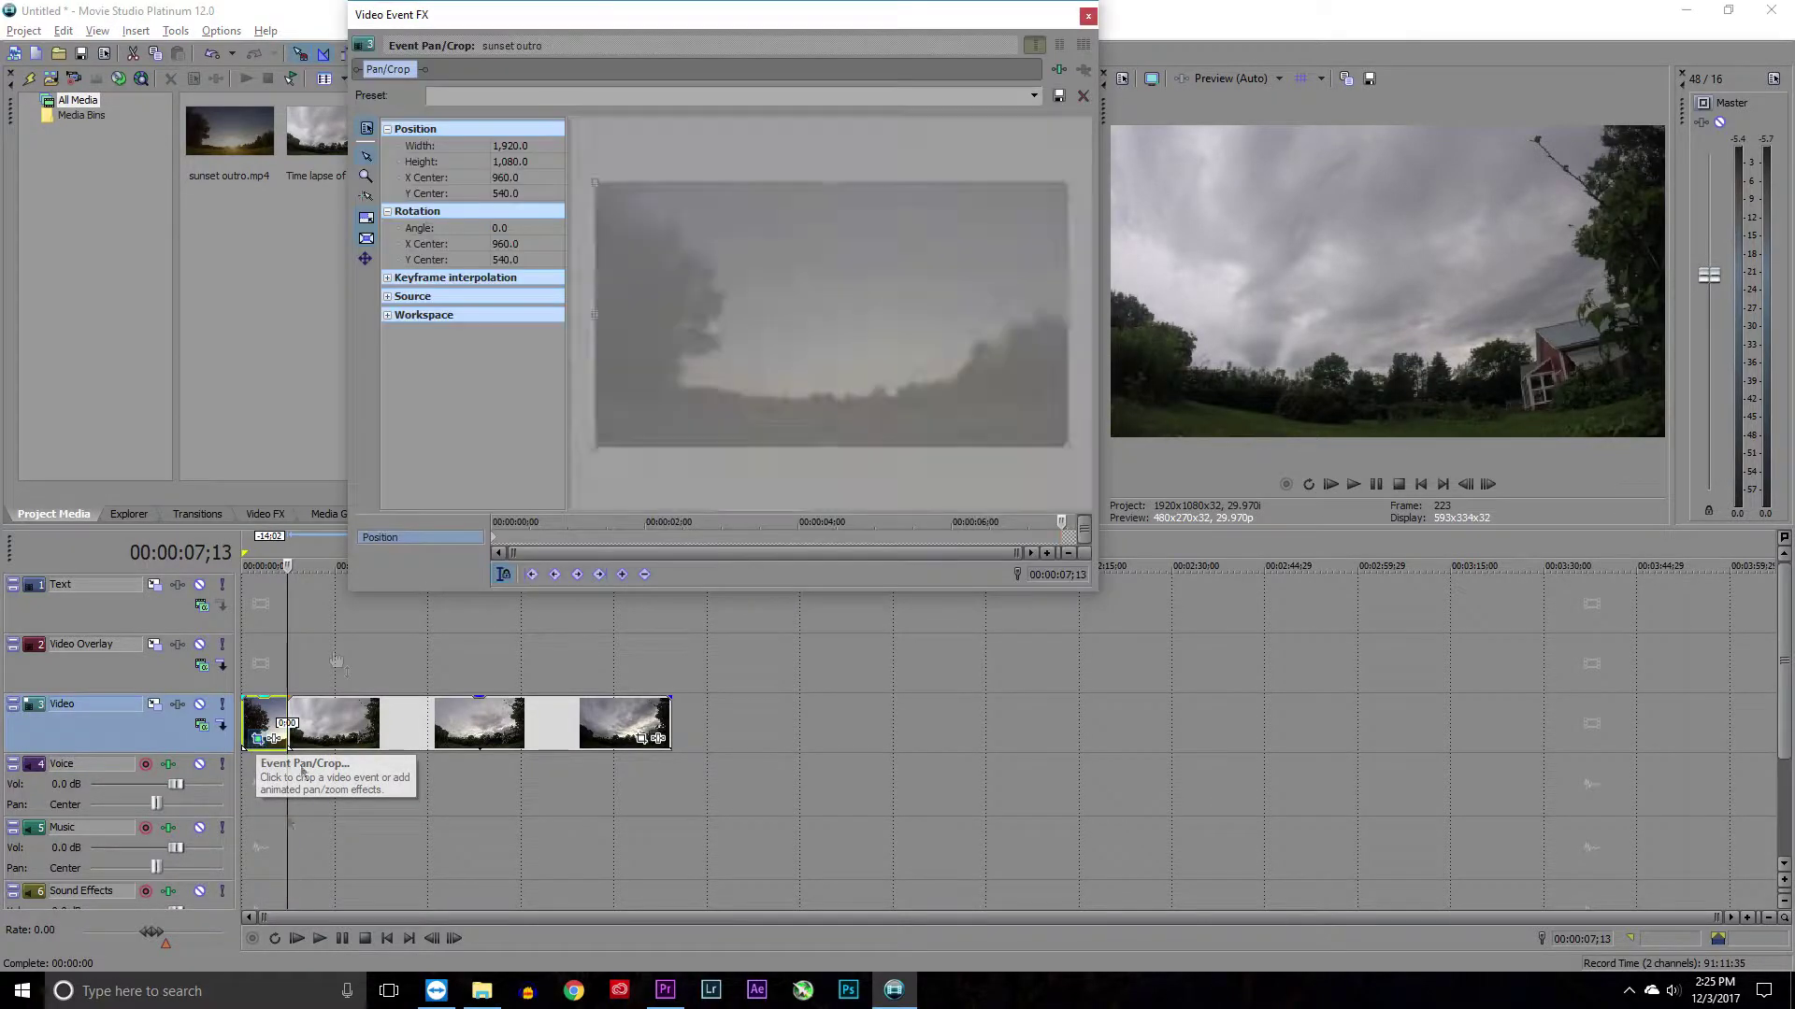
click(290, 641)
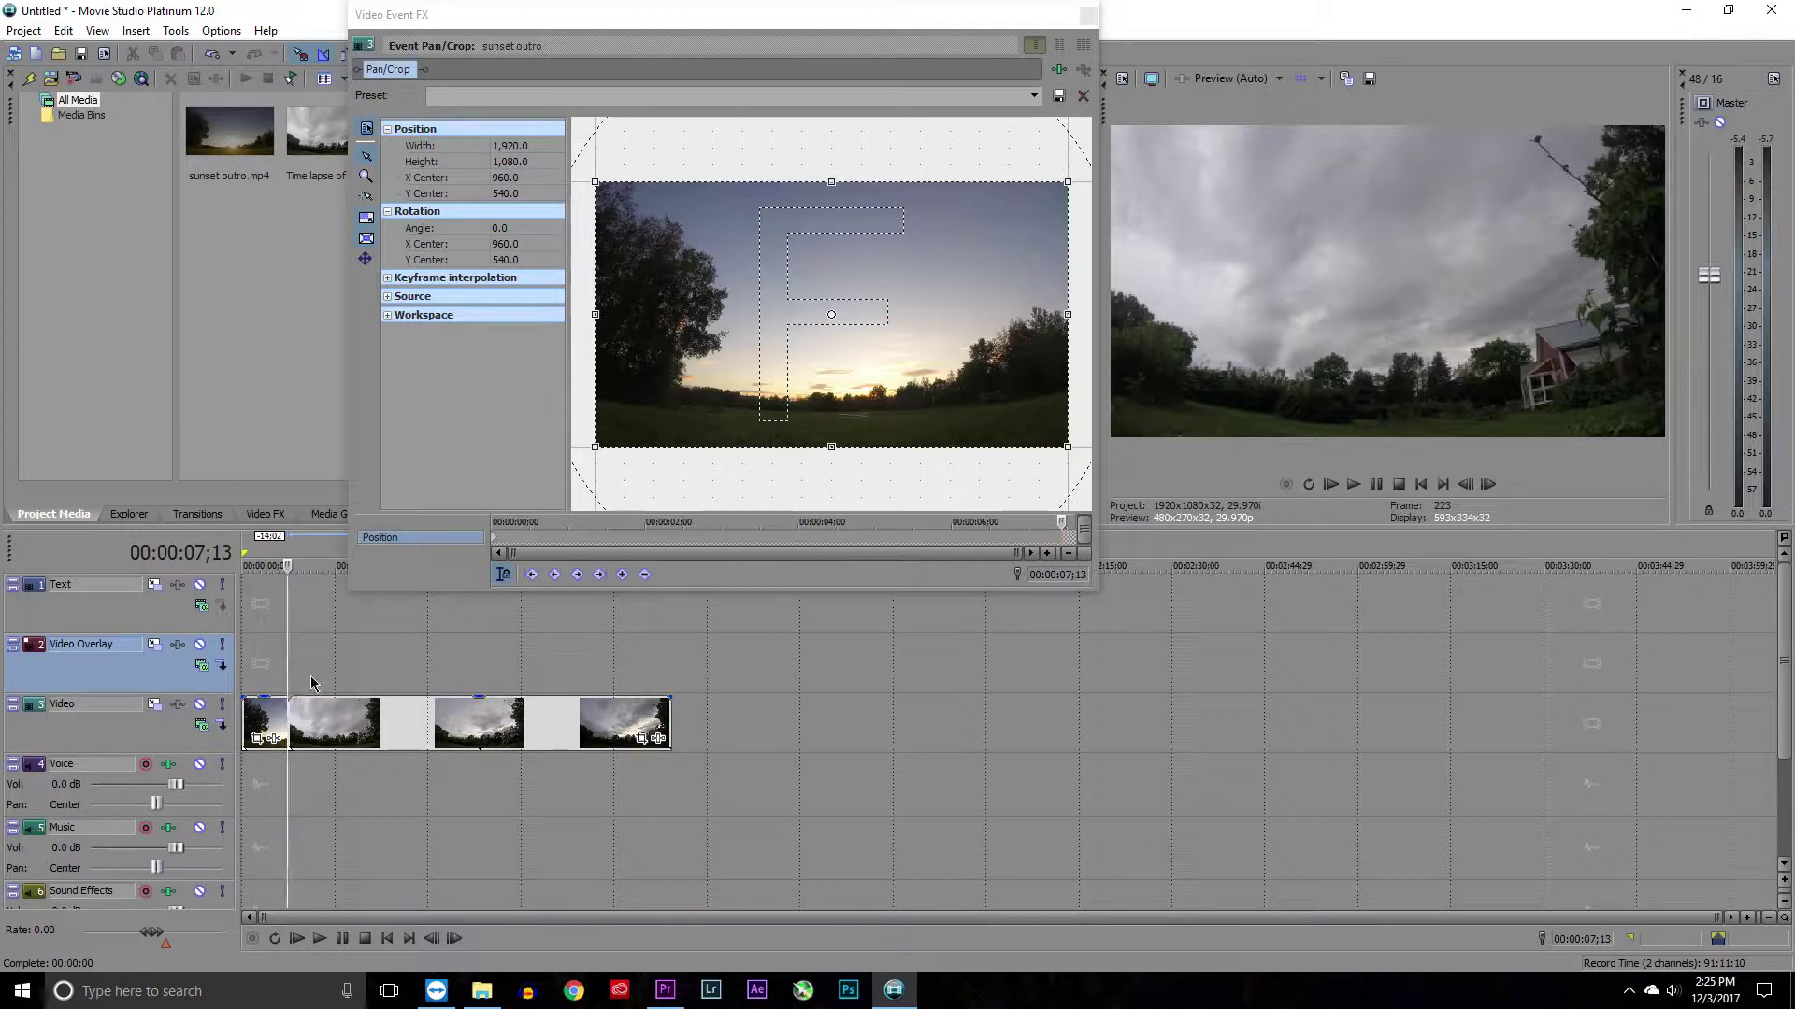
key(Left)
key(Left)
key(Left)
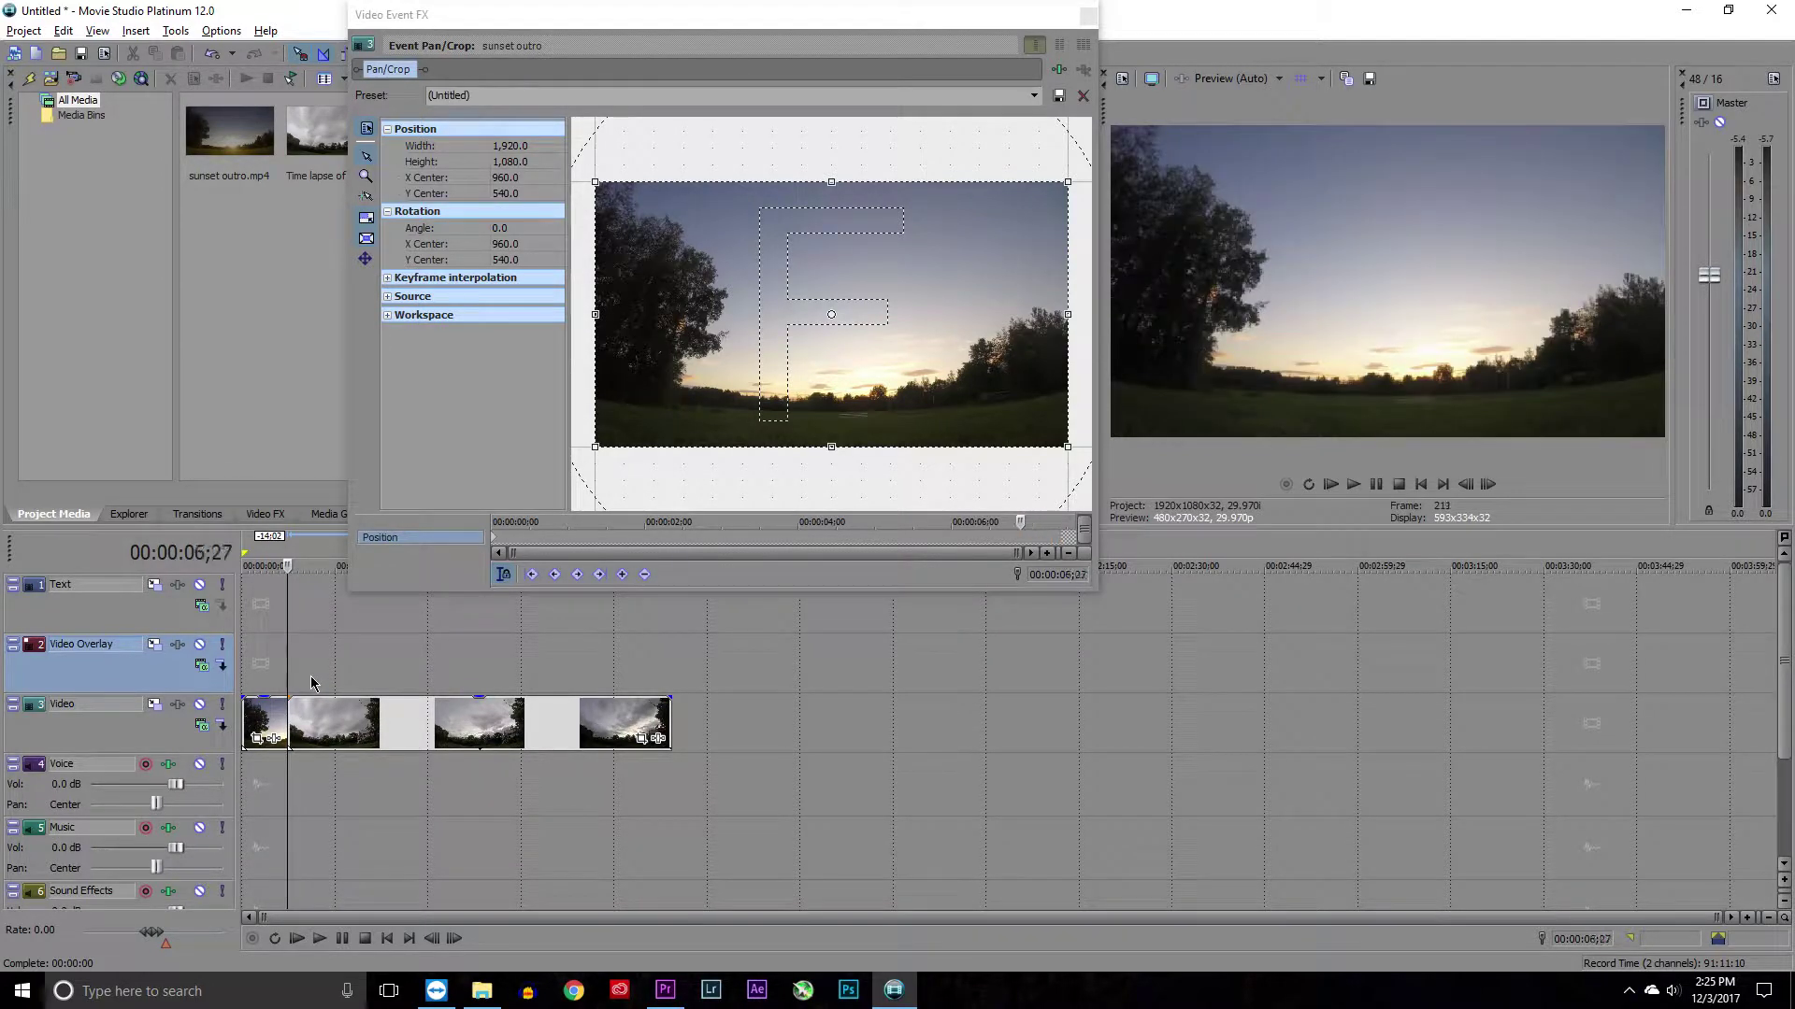
key(Left)
key(Left)
key(Left)
key(Left)
key(Left)
key(Left)
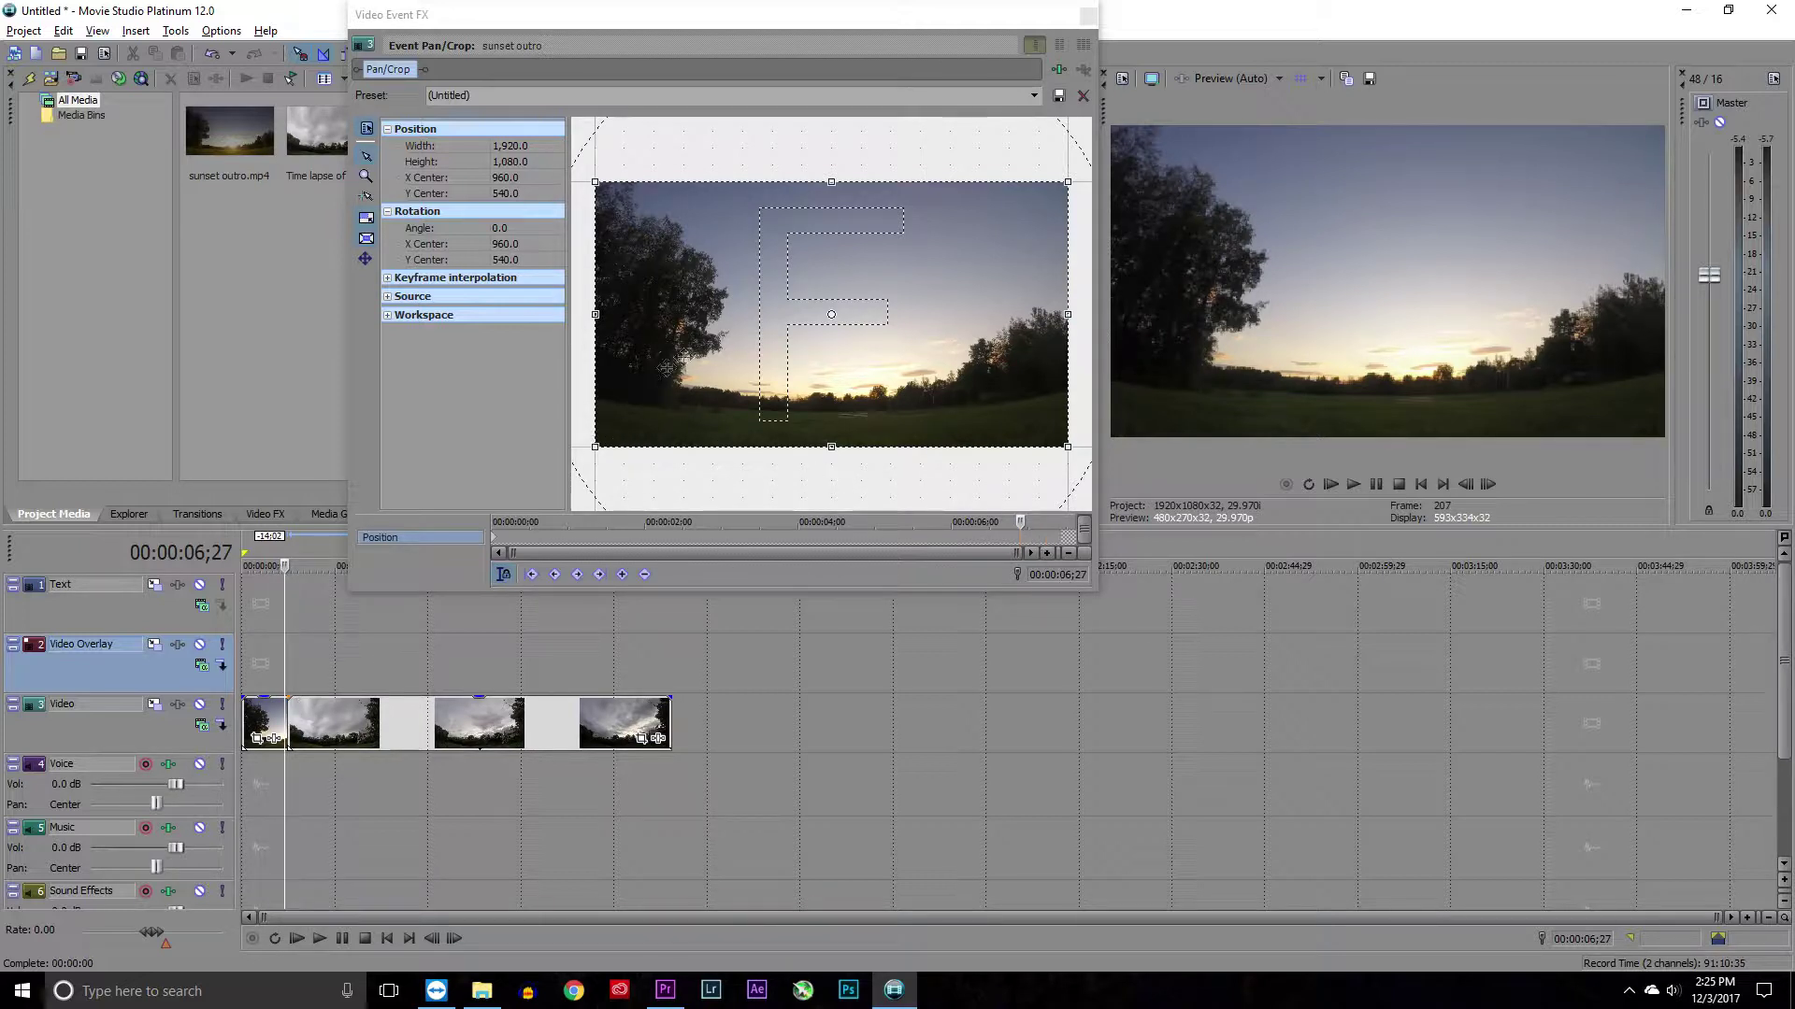
key(Right)
key(Right)
key(Right)
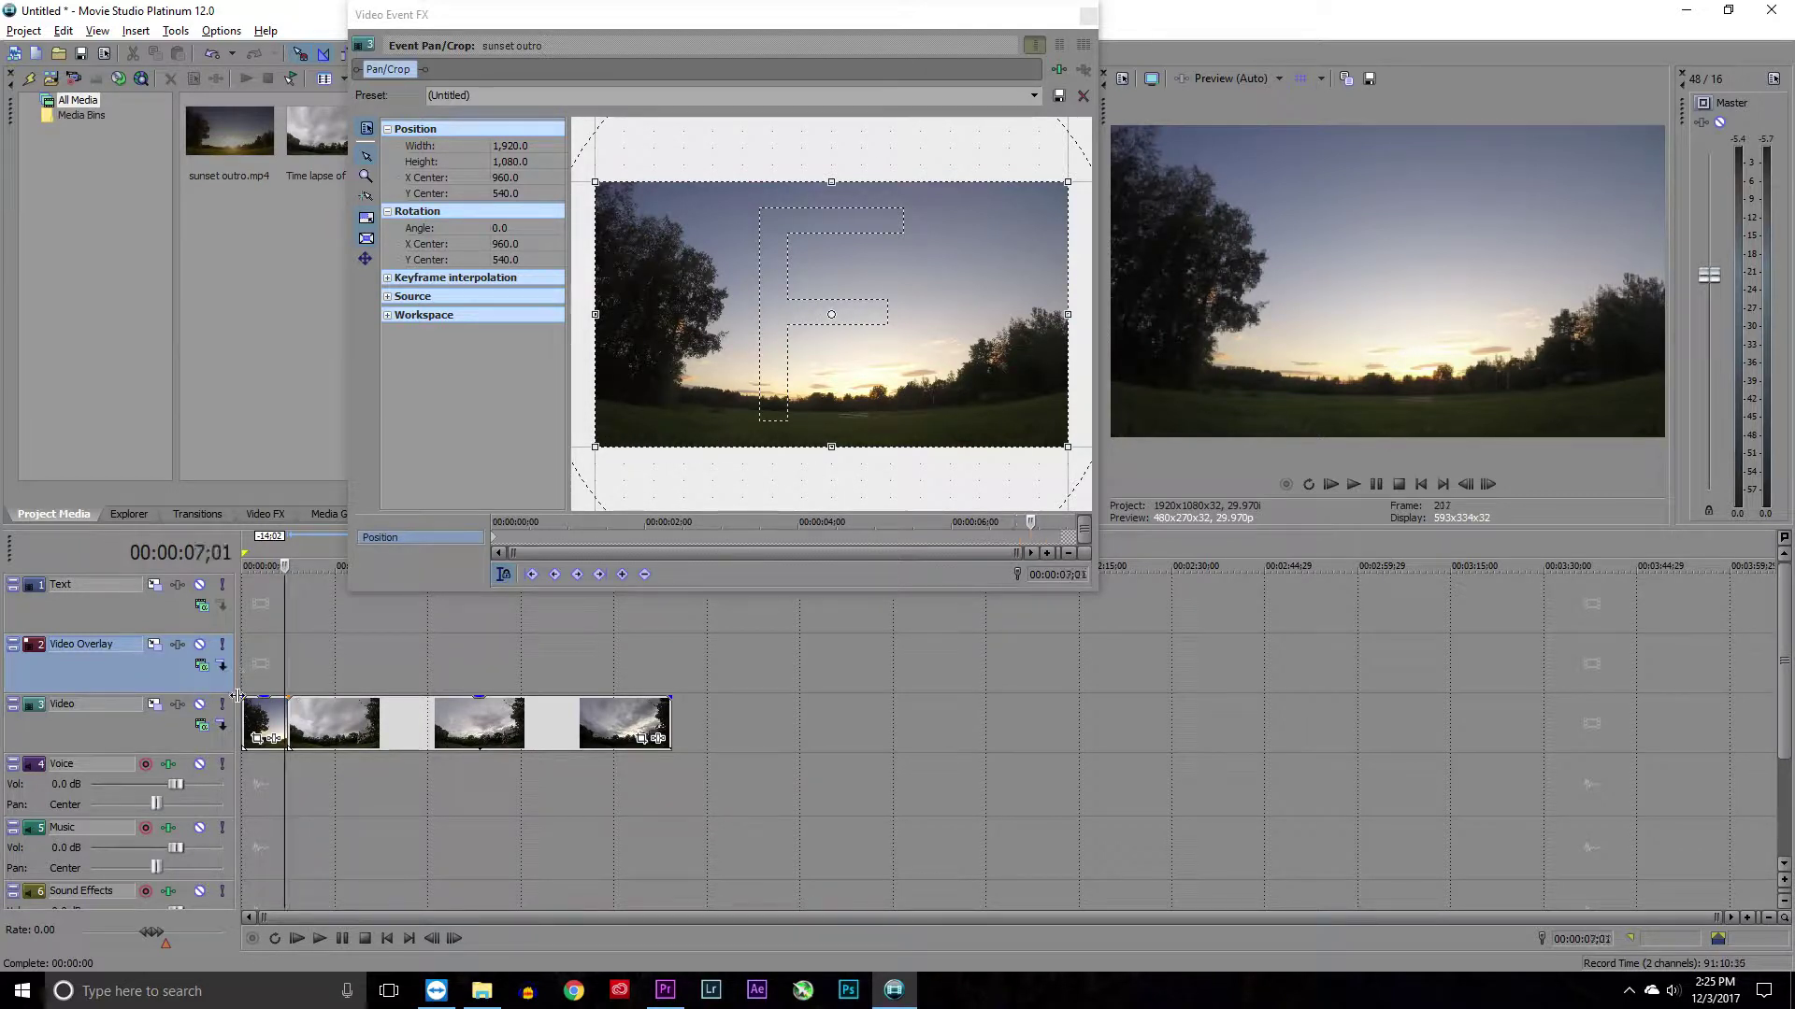
key(Right)
key(Right)
key(Right)
key(Right)
key(Right)
key(Right)
Crop the end frame to a small horizon area; keep the other keyframe full-frame 1920 wide, centred
mouse_move(614, 441)
mouse_down()
mouse_move(781, 341)
mouse_move(795, 401)
mouse_up()
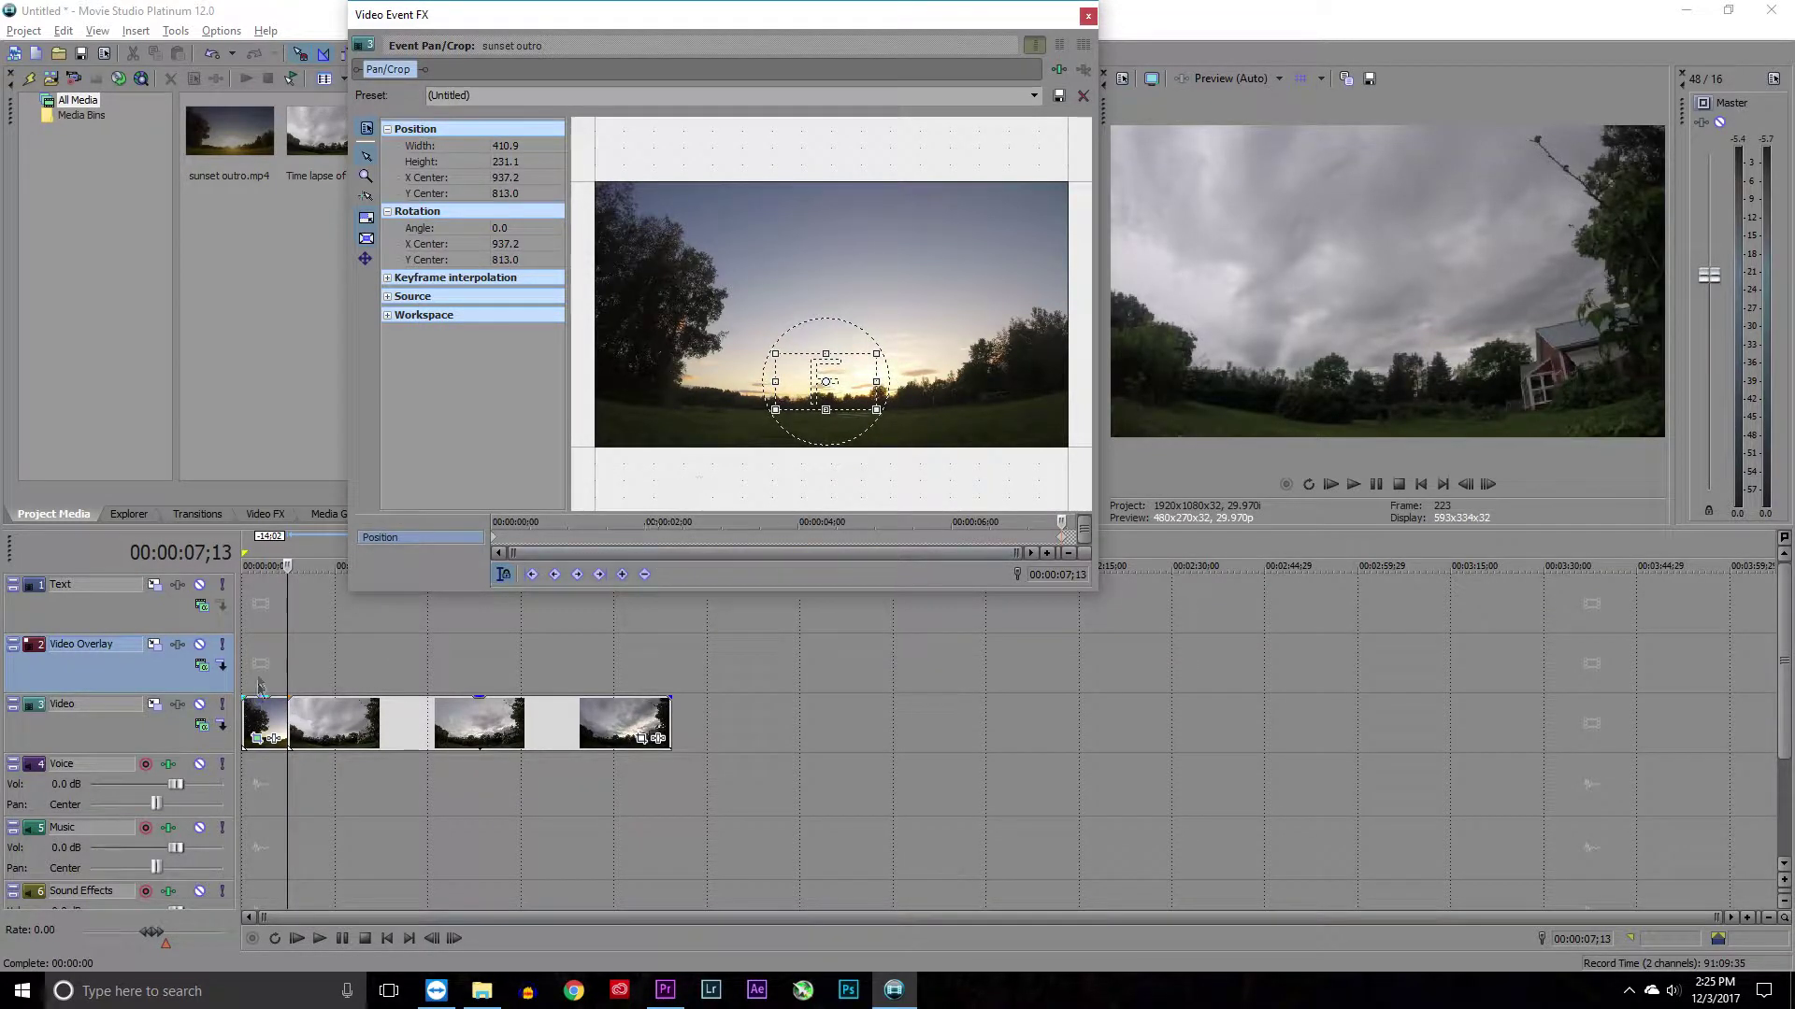
click(281, 623)
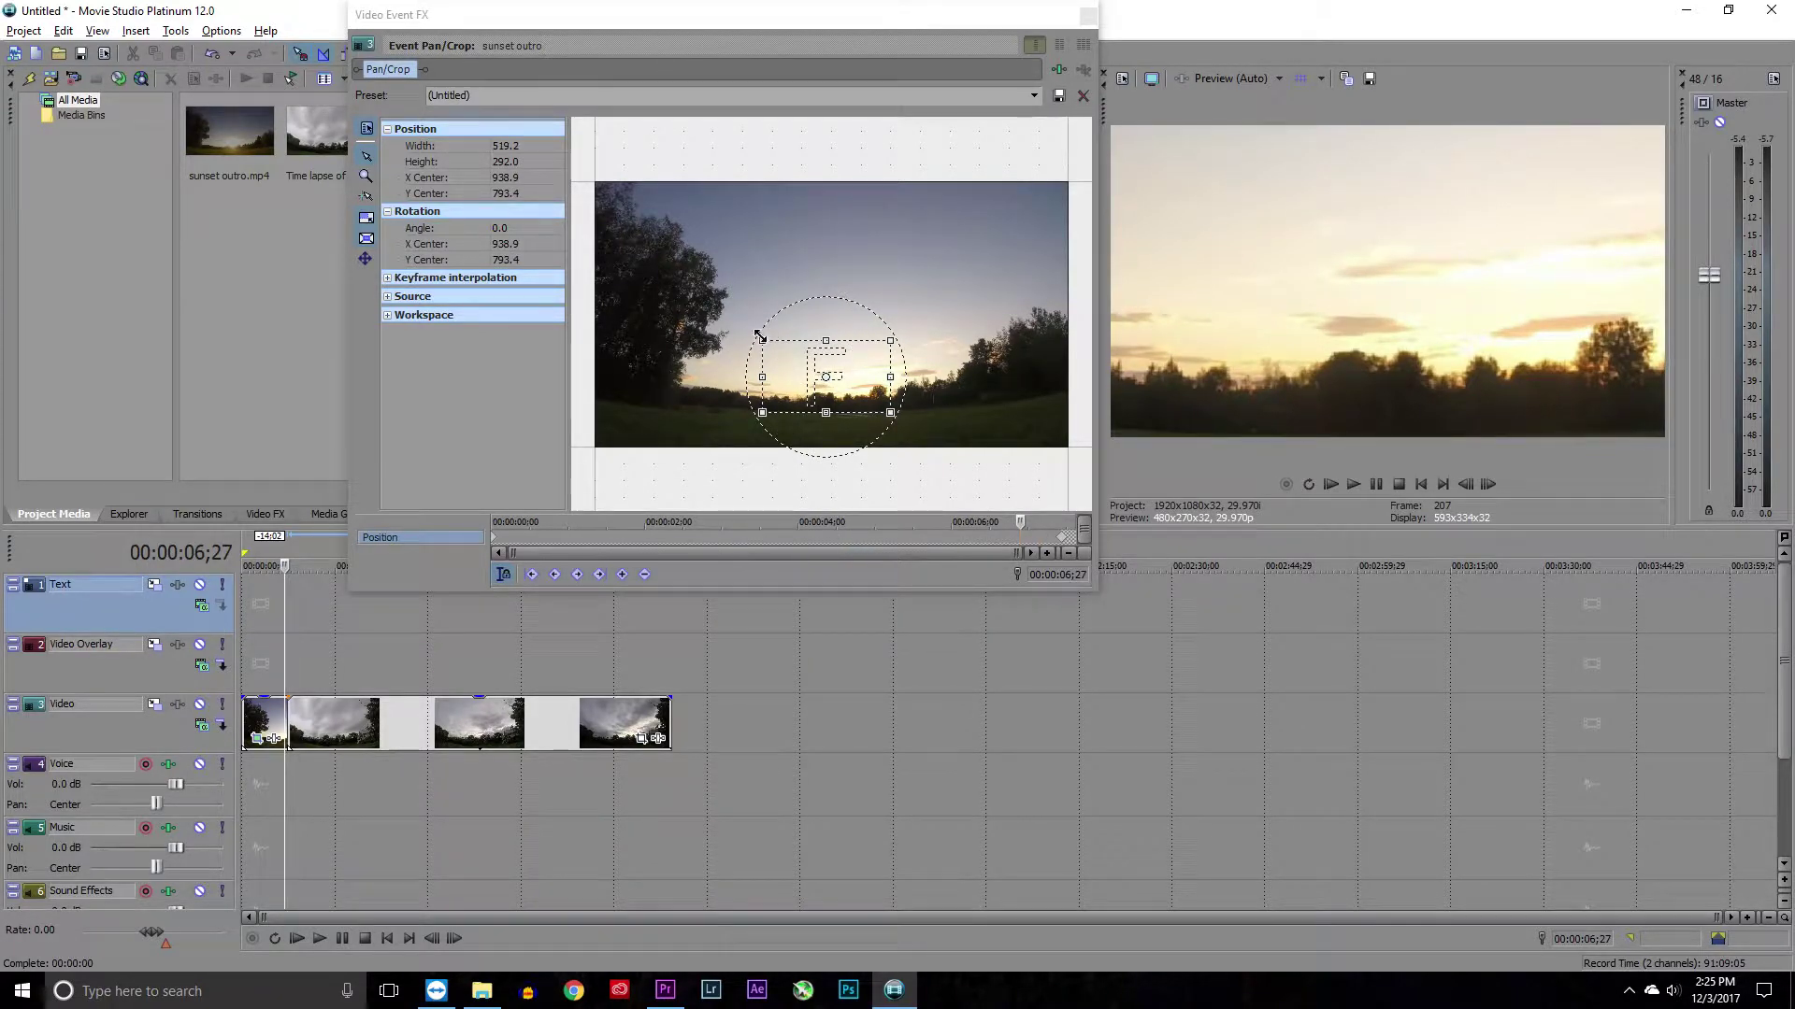
mouse_move(763, 340)
mouse_down()
mouse_move(635, 228)
mouse_move(714, 296)
mouse_up()
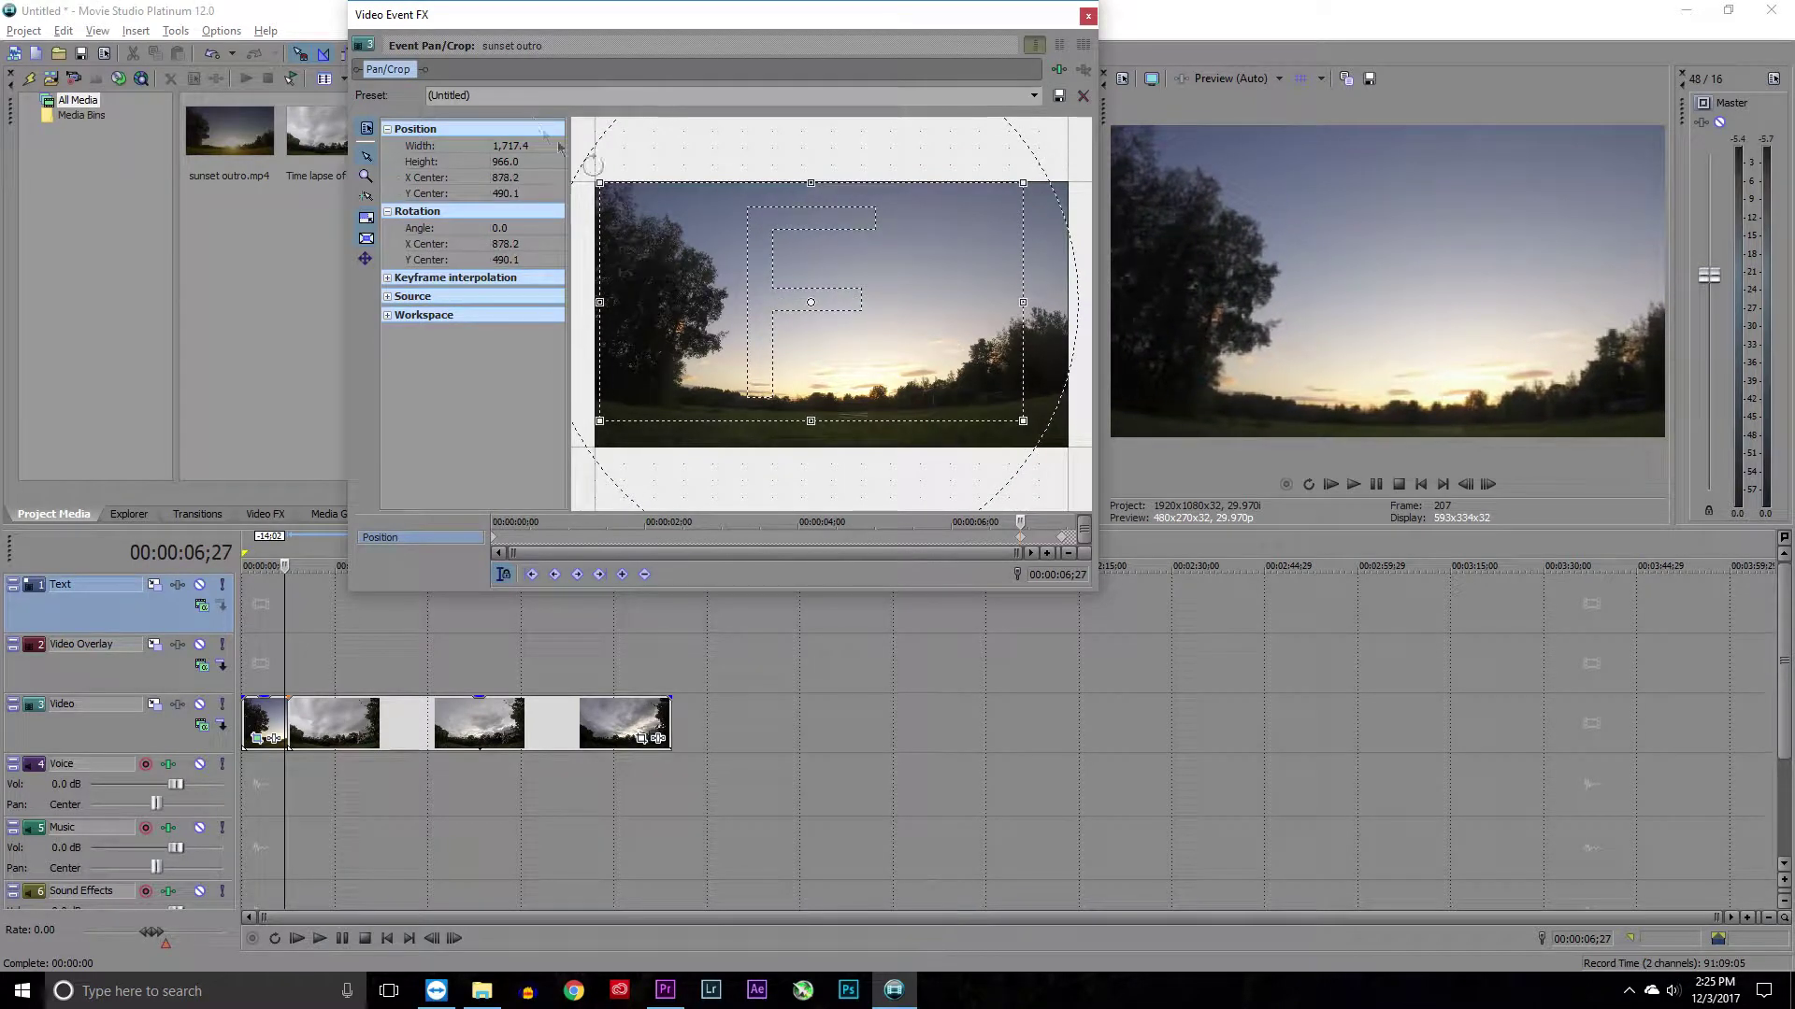
click(511, 145)
text(1920)
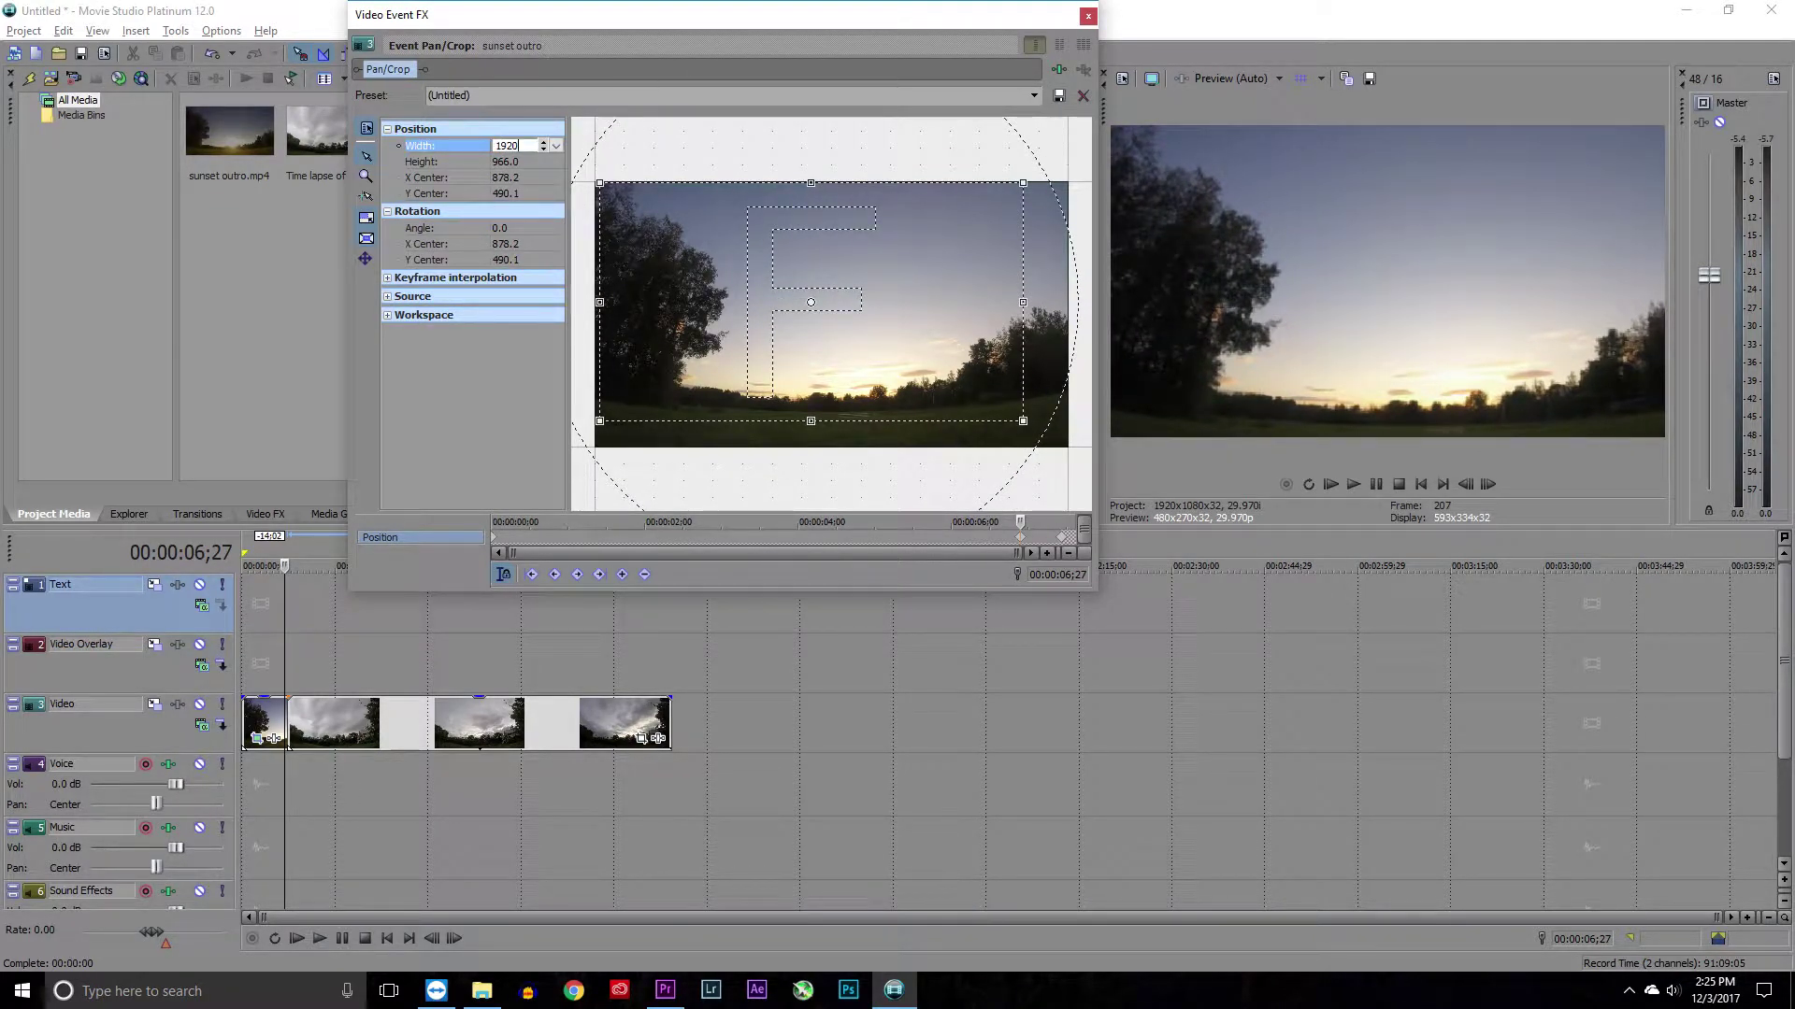
key(Return)
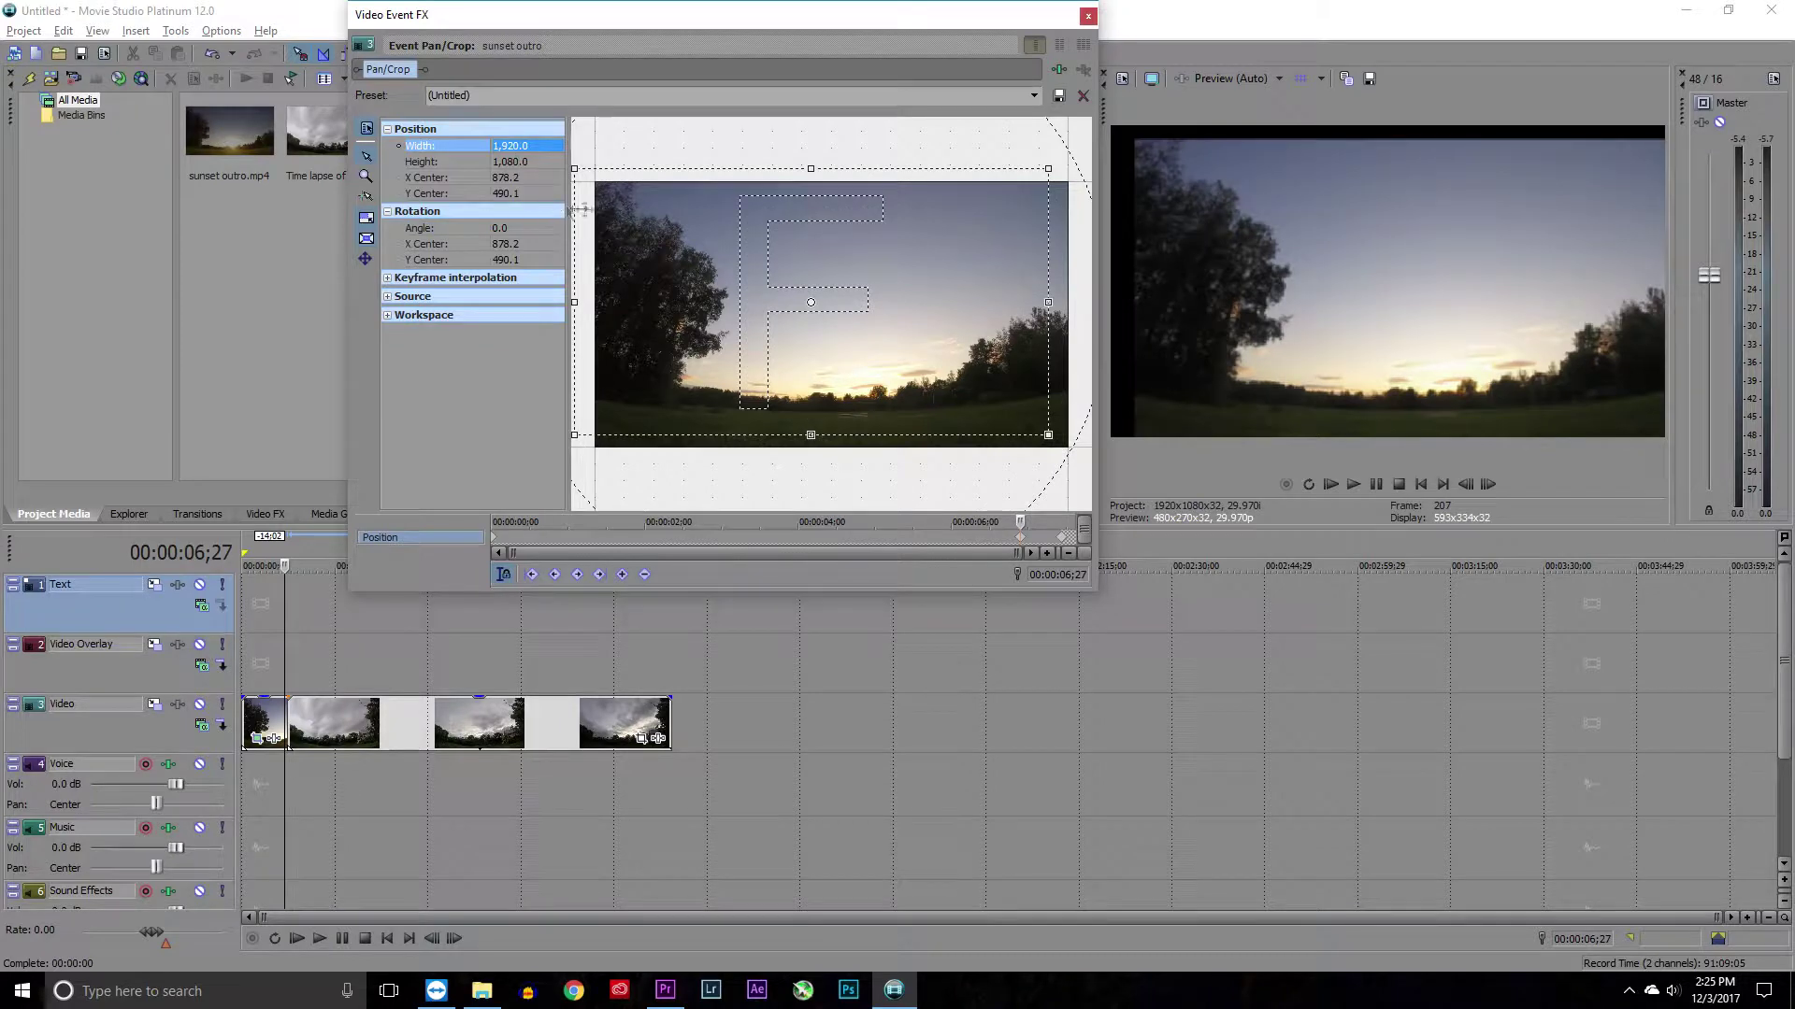
drag(613, 174, 642, 215)
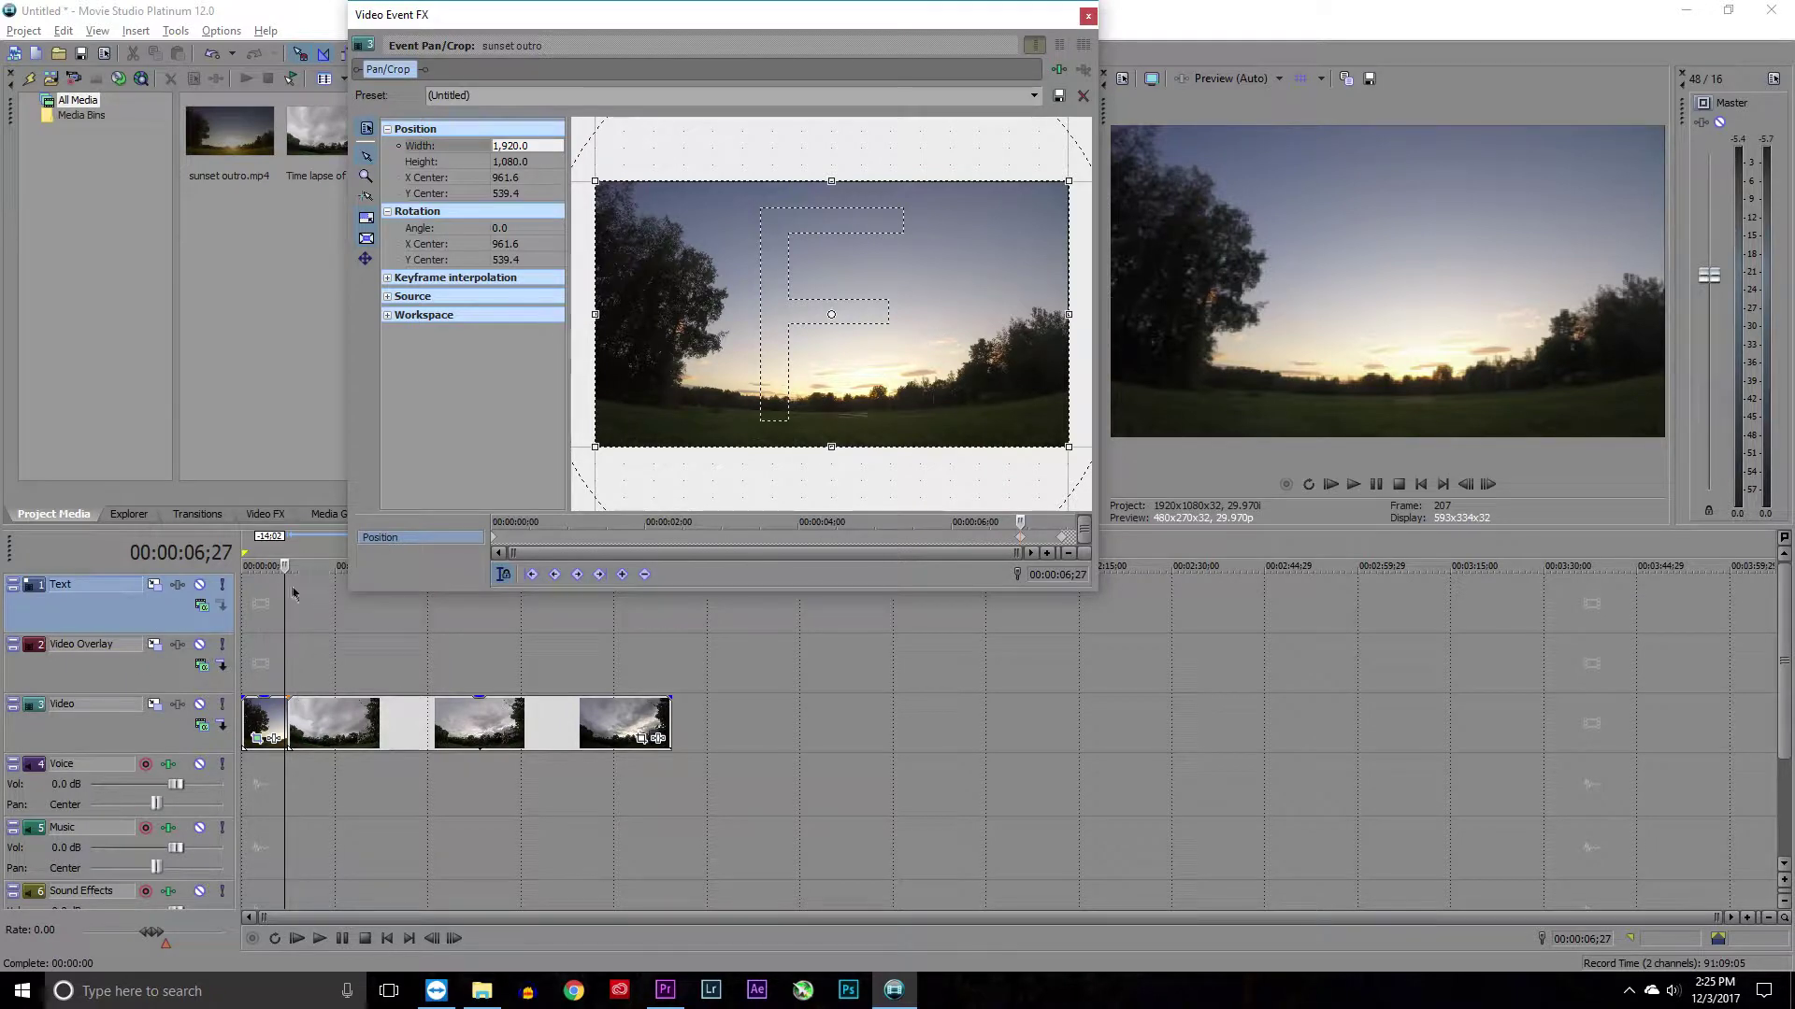
Preview the zoom into the horizon and close the gap before the storm clip
drag(286, 584, 280, 584)
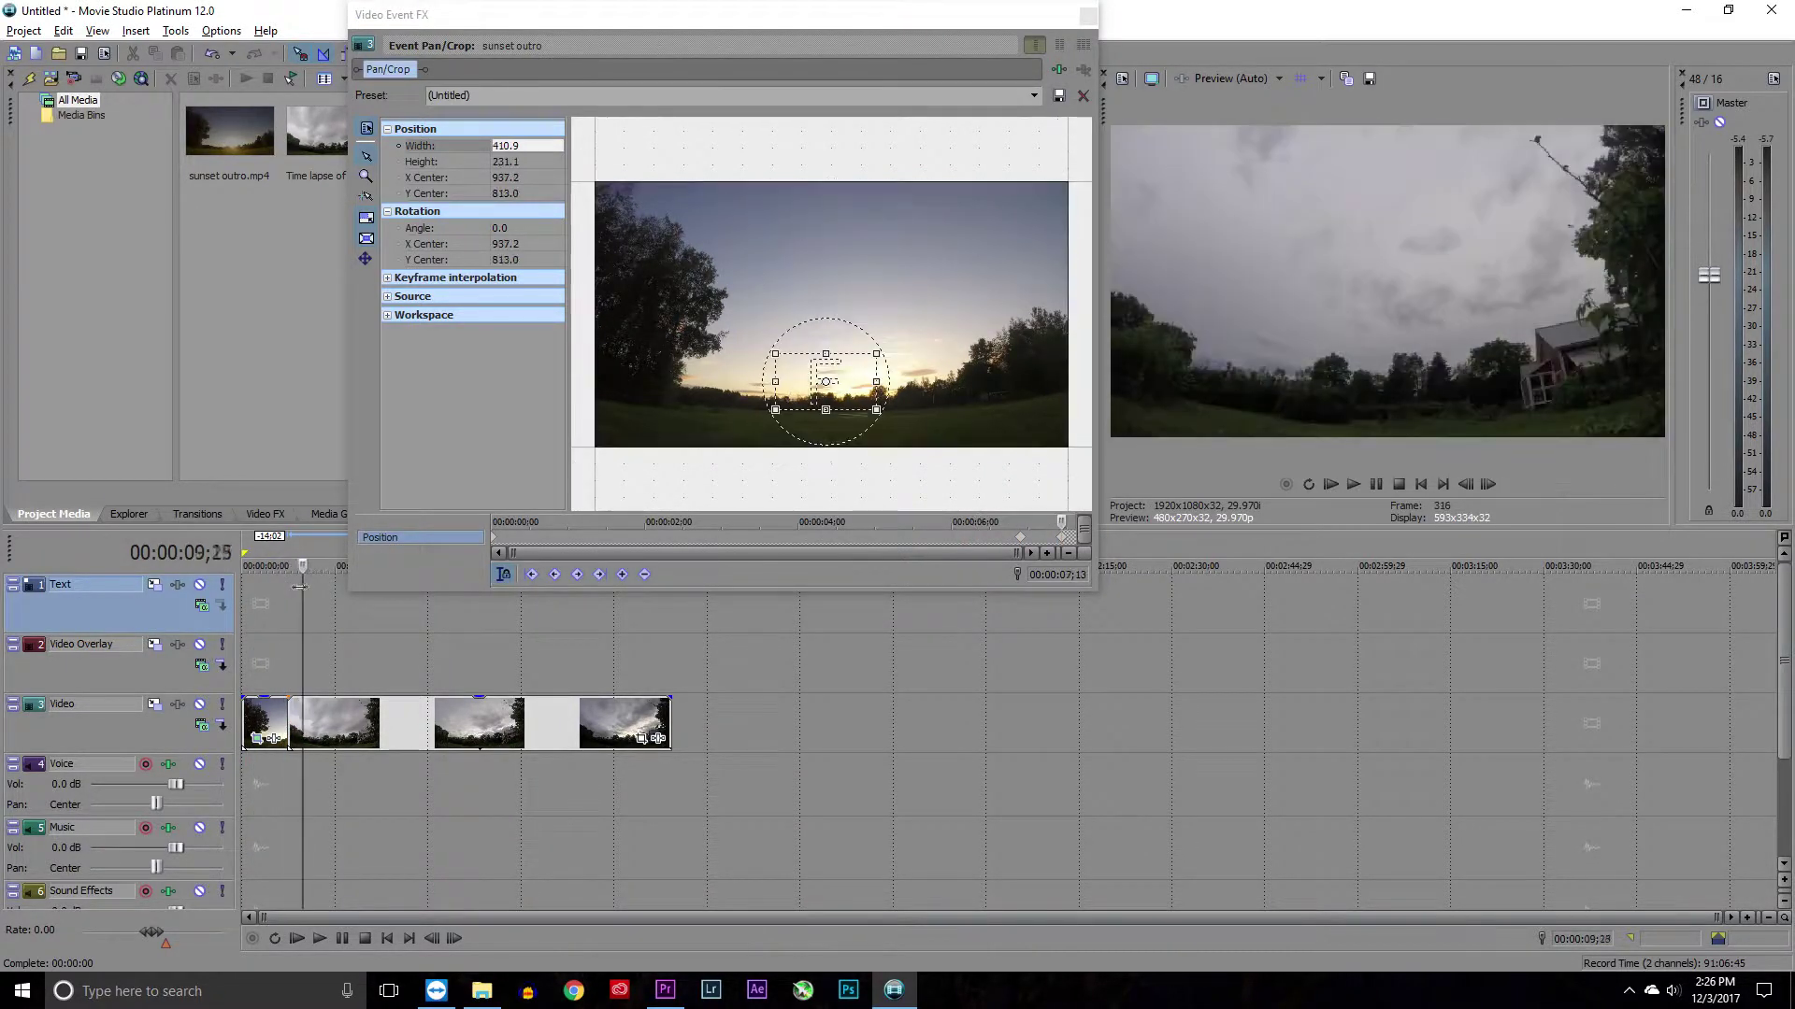
drag(280, 584, 287, 585)
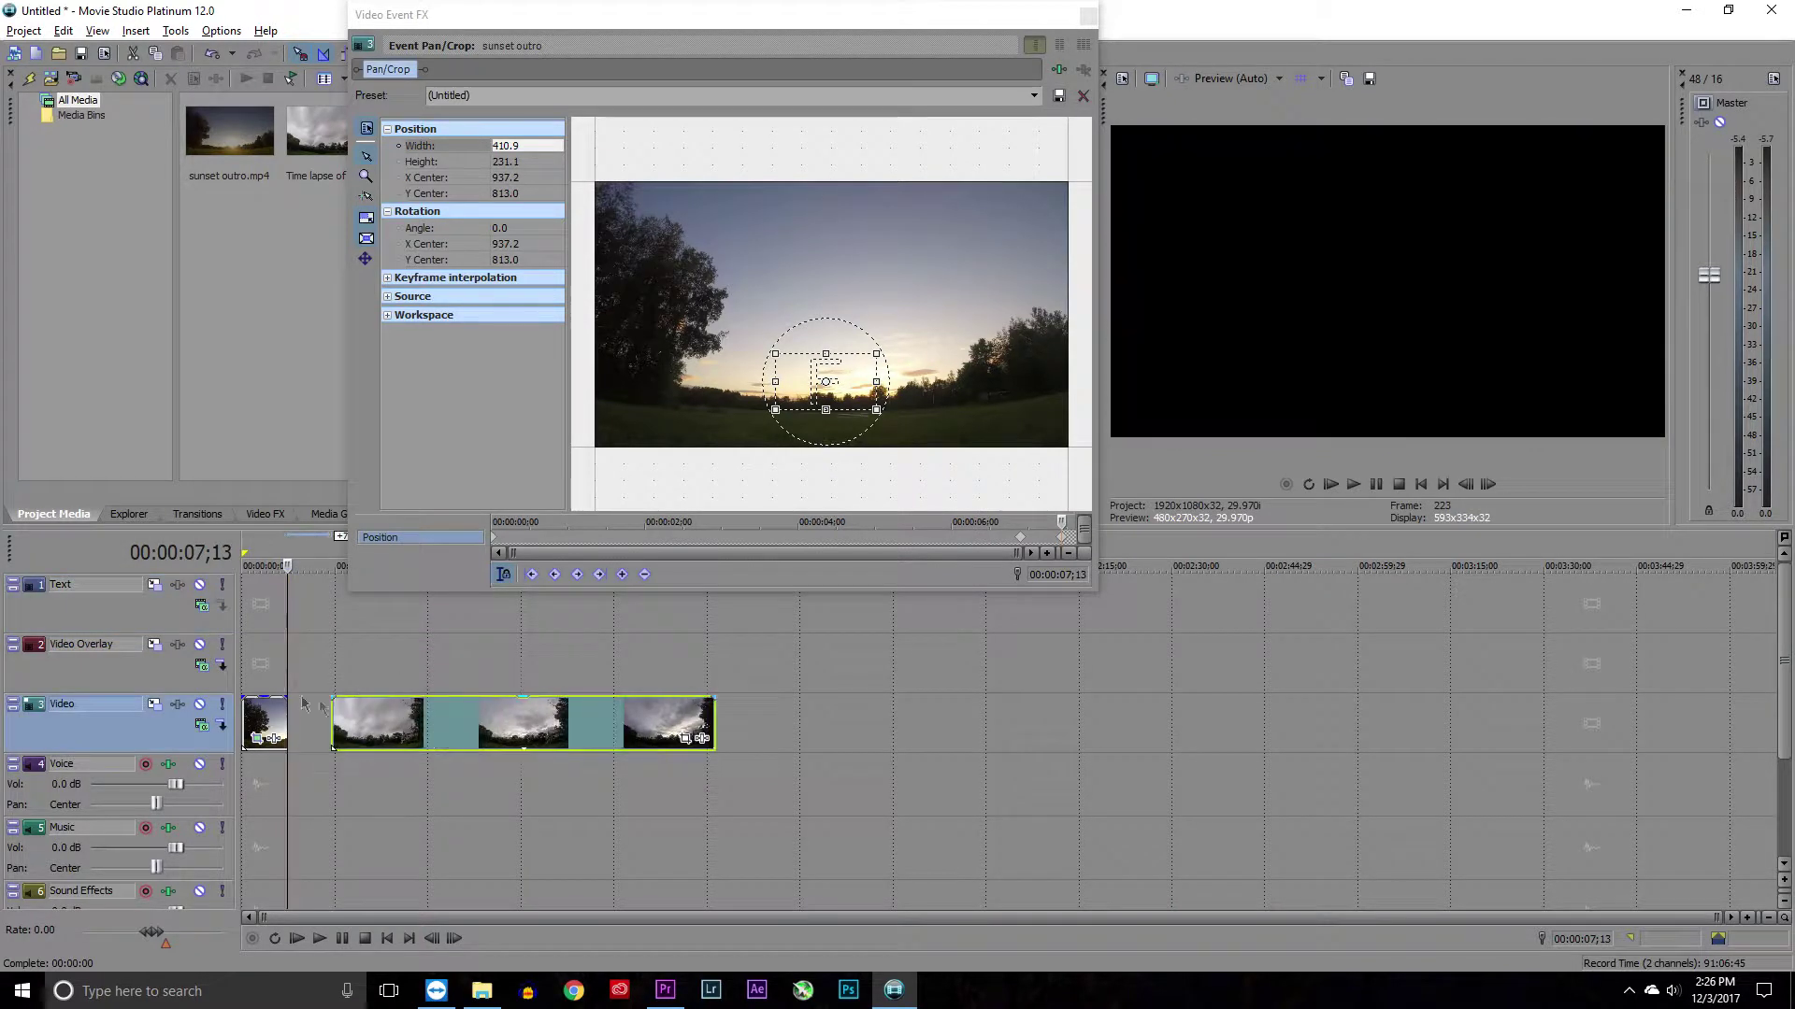
click(279, 650)
key(space)
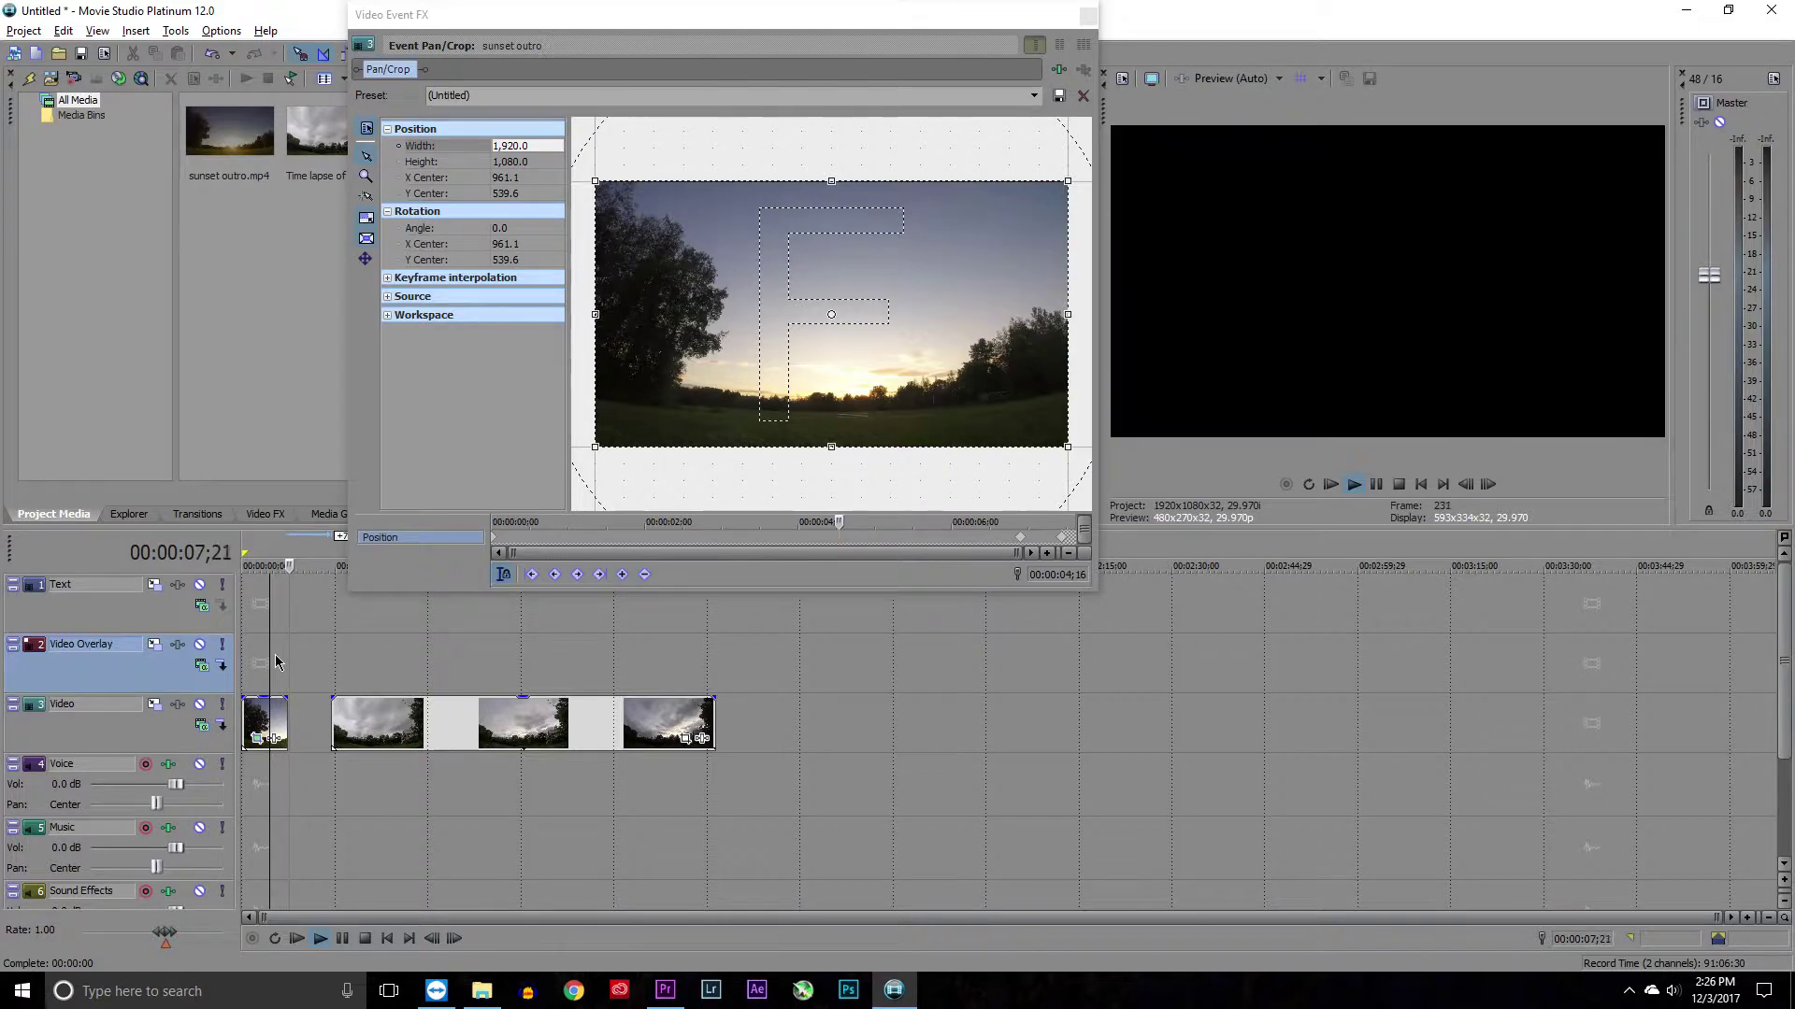
drag(379, 710, 299, 715)
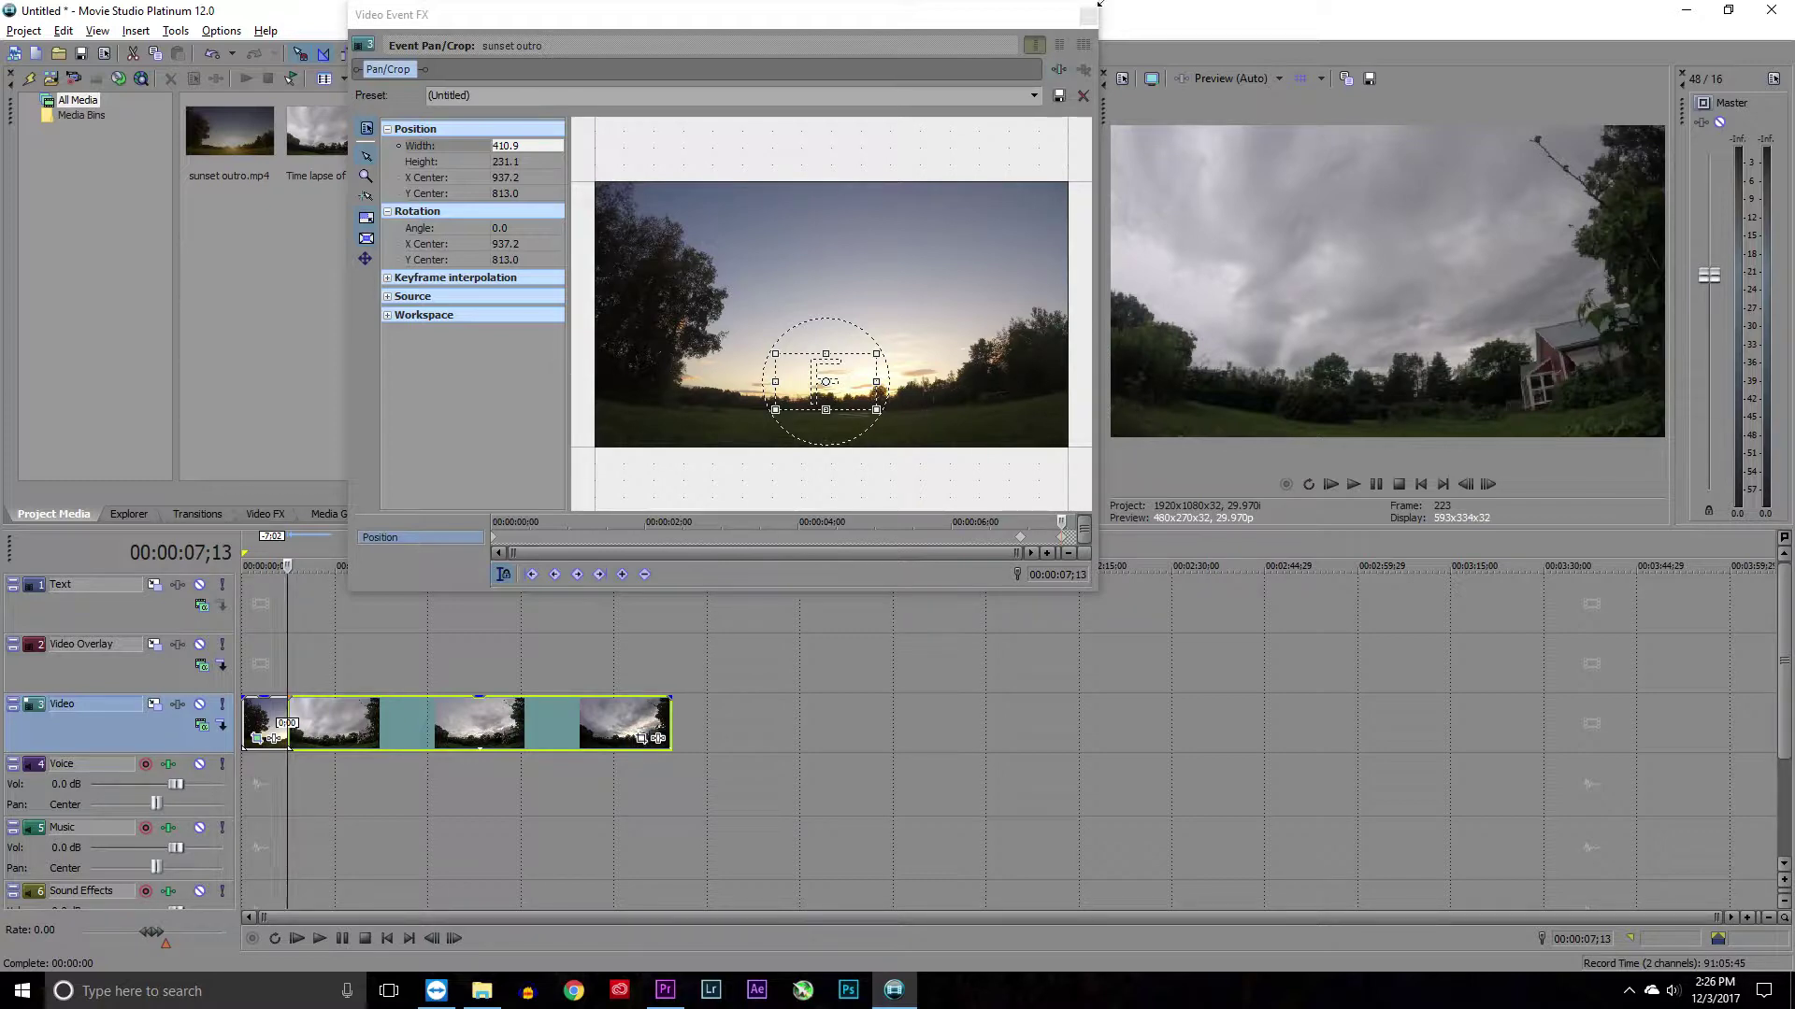
click(1088, 16)
Start the storm-clouds clip cropped to a small central area
click(641, 738)
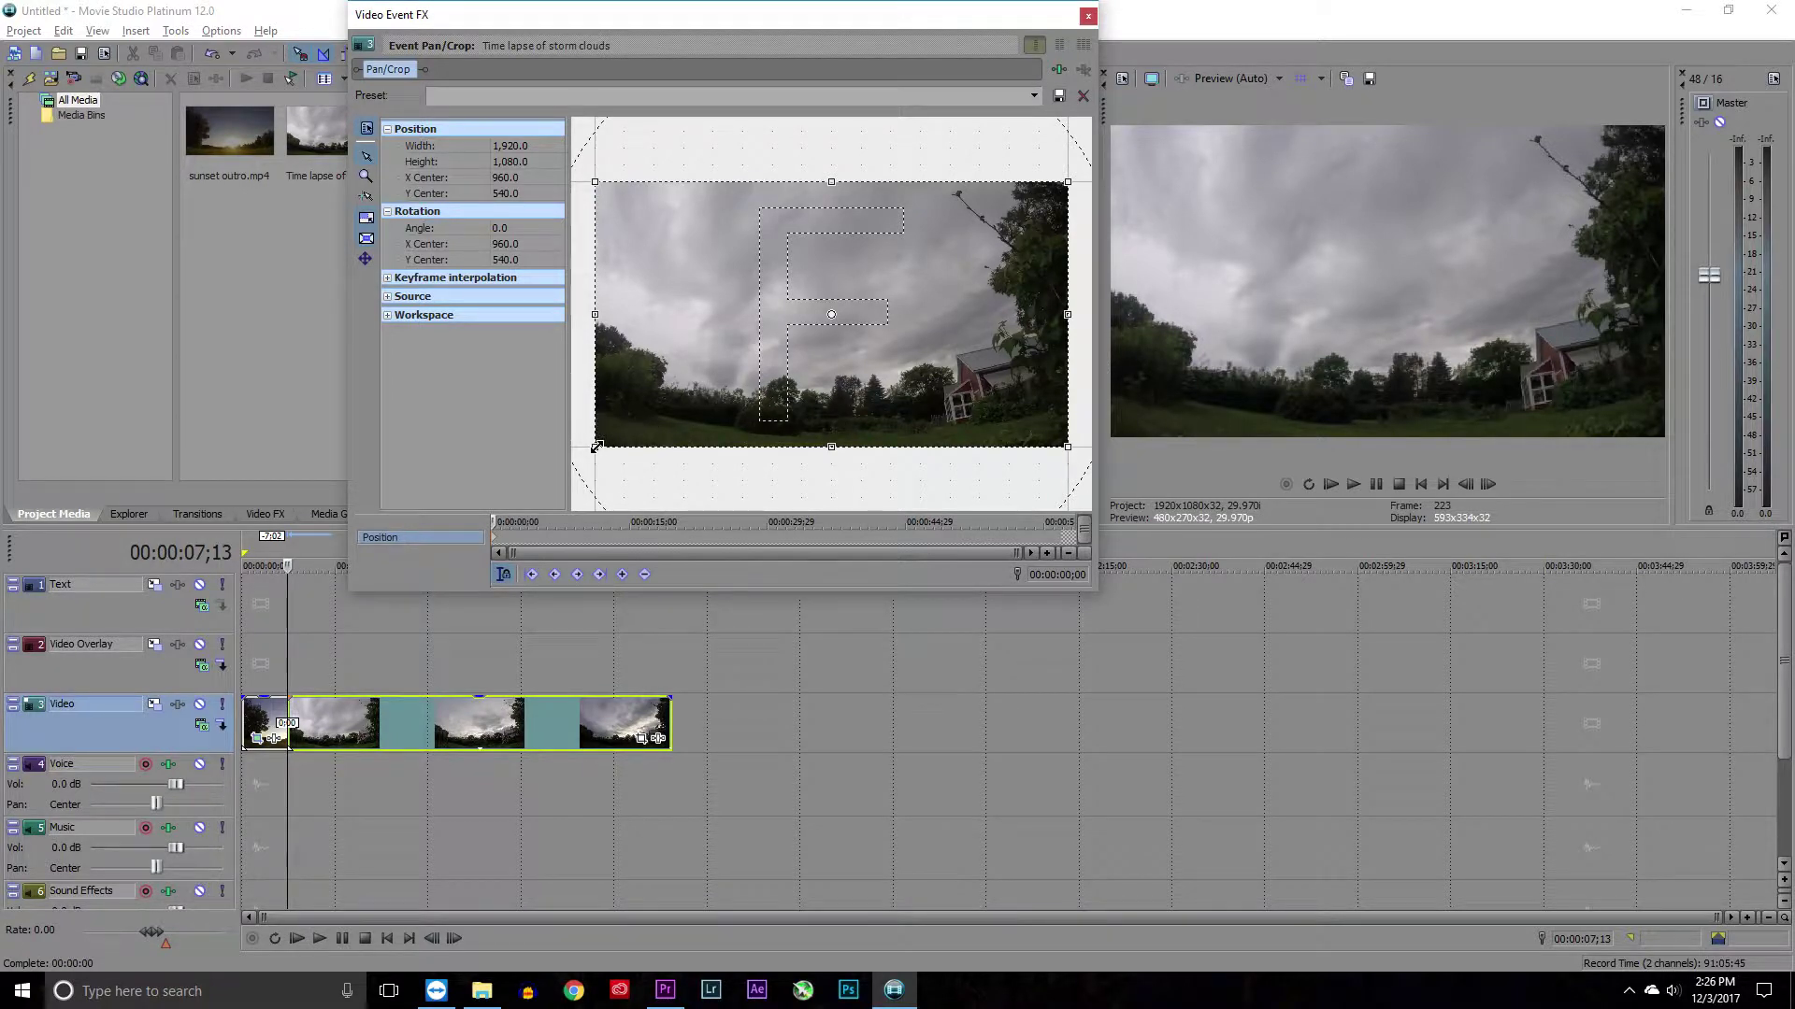
mouse_move(595, 447)
mouse_down()
mouse_move(791, 337)
mouse_move(782, 419)
mouse_up()
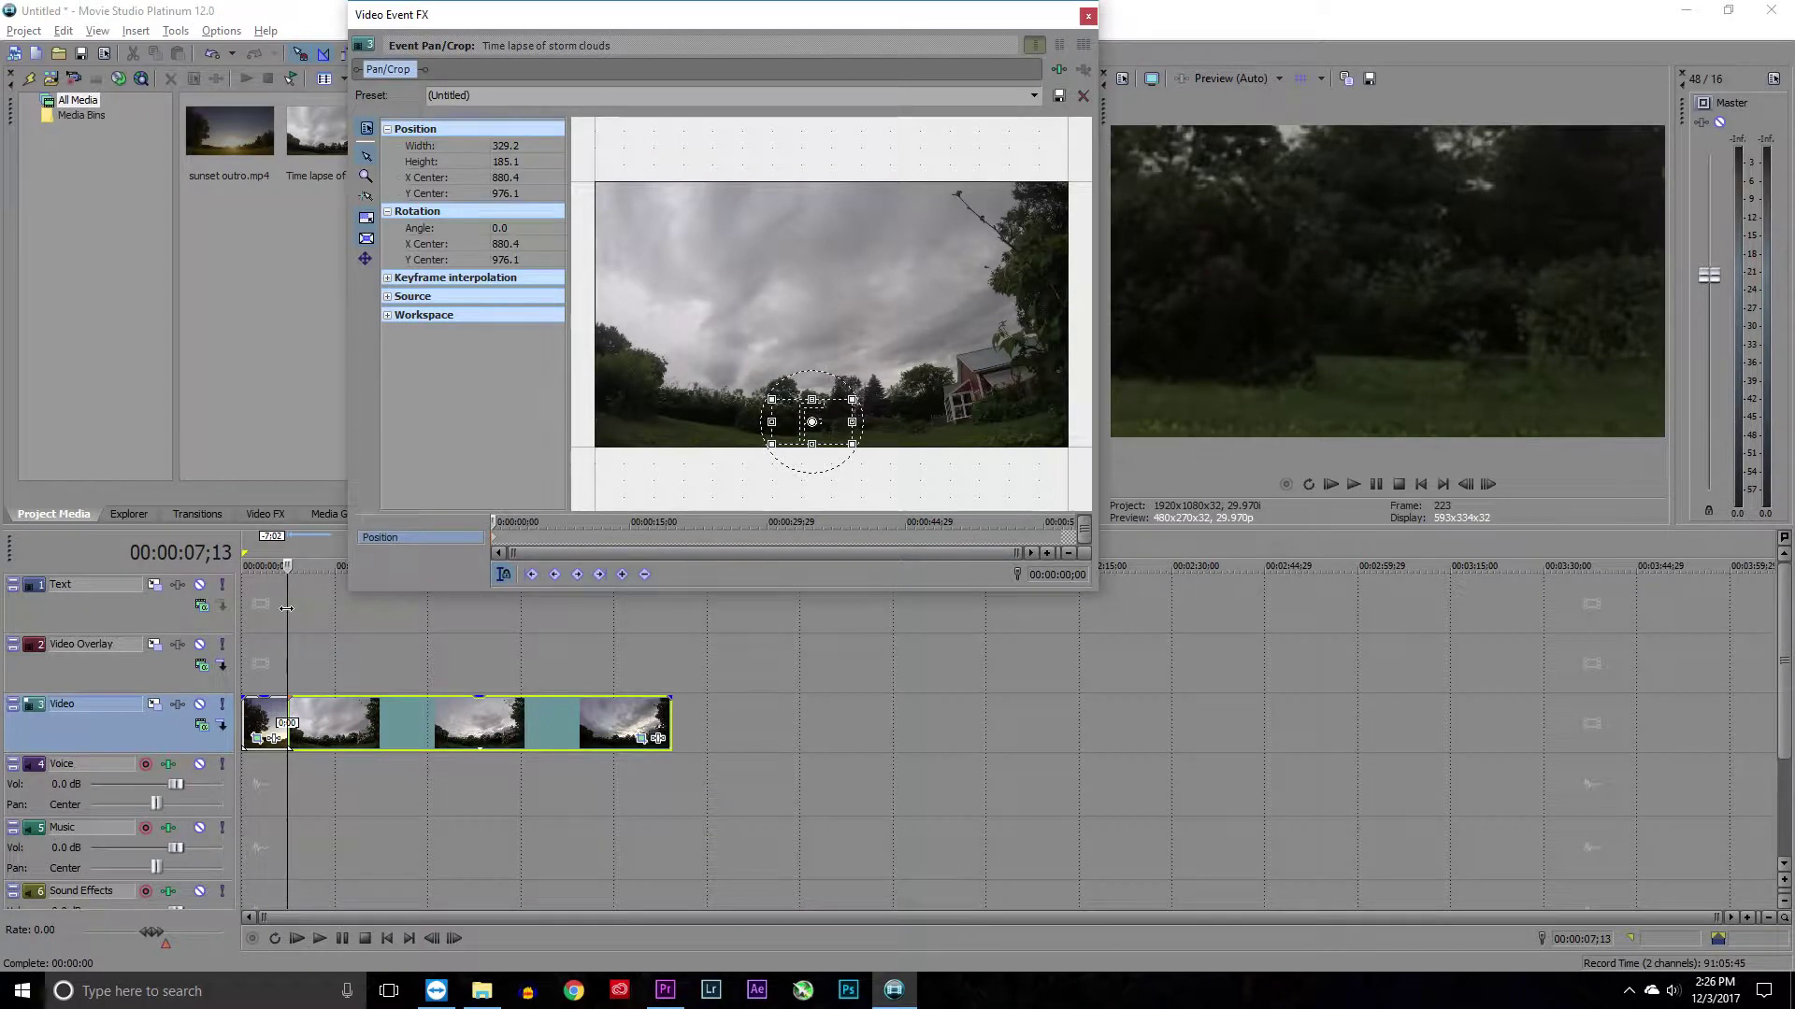
click(286, 609)
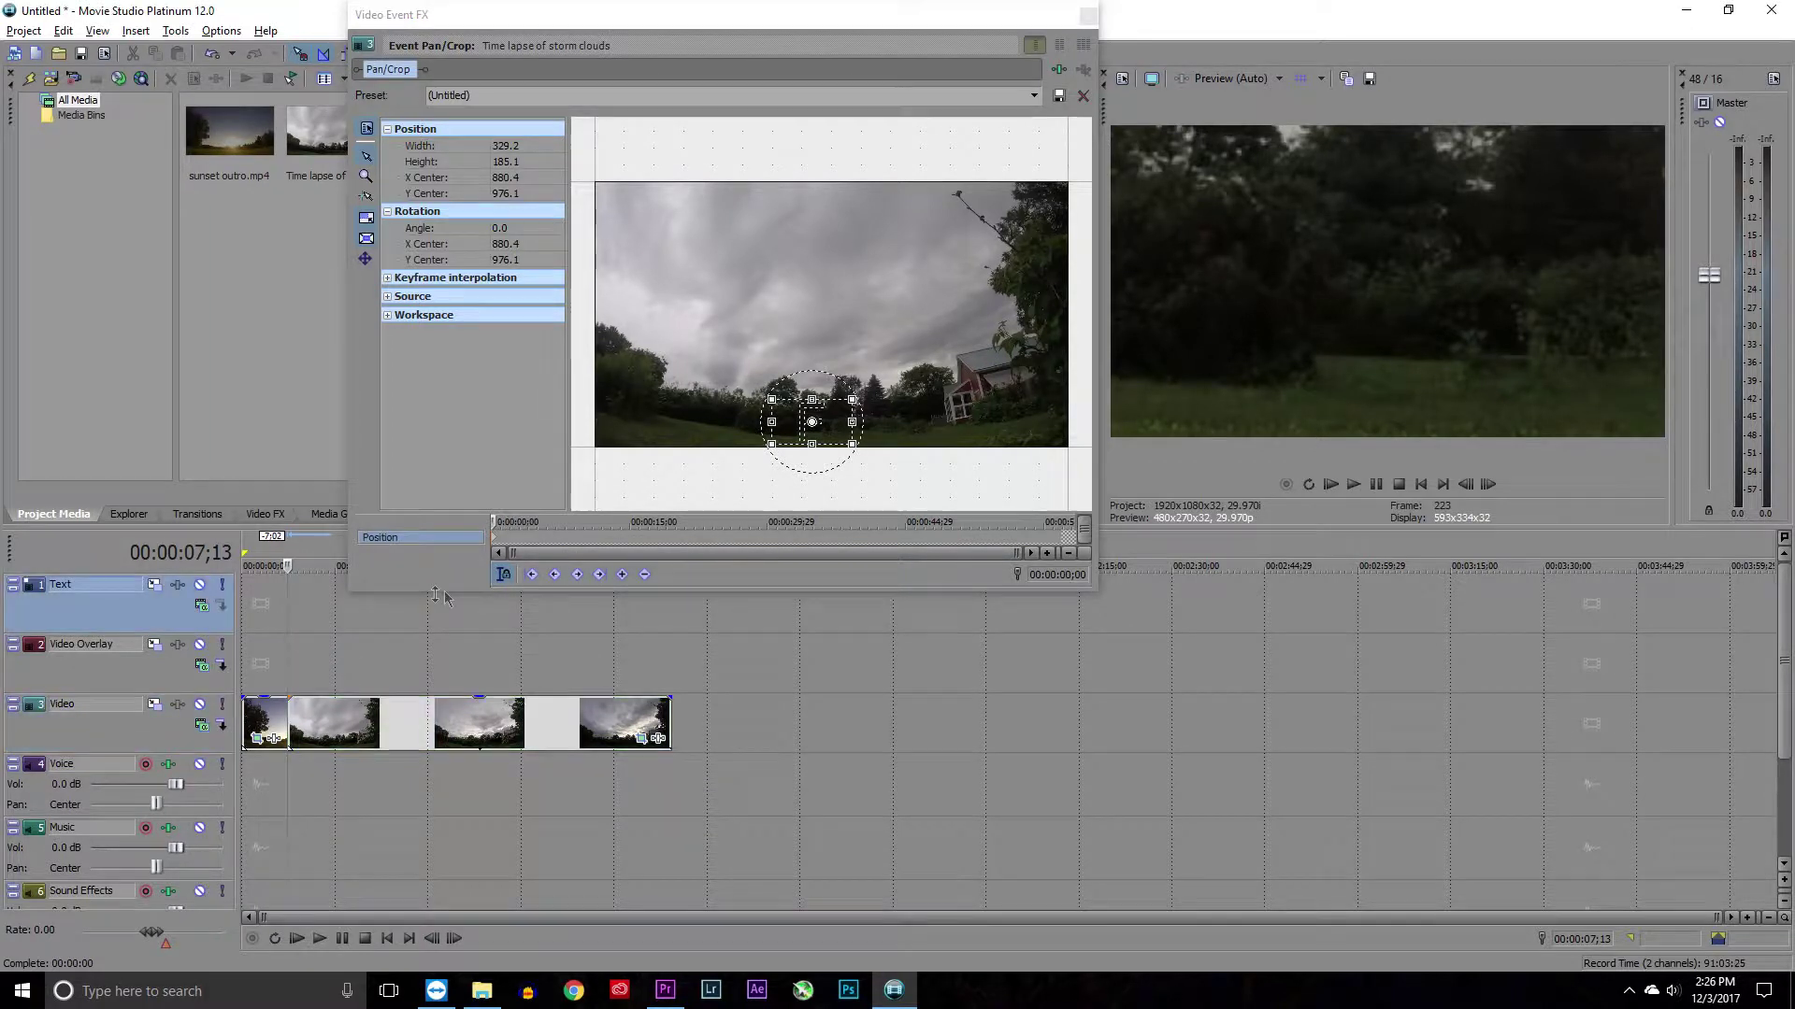
With Sync Cursor on, widen the crop to a centred 1920 width at about 8 seconds
click(503, 577)
click(289, 589)
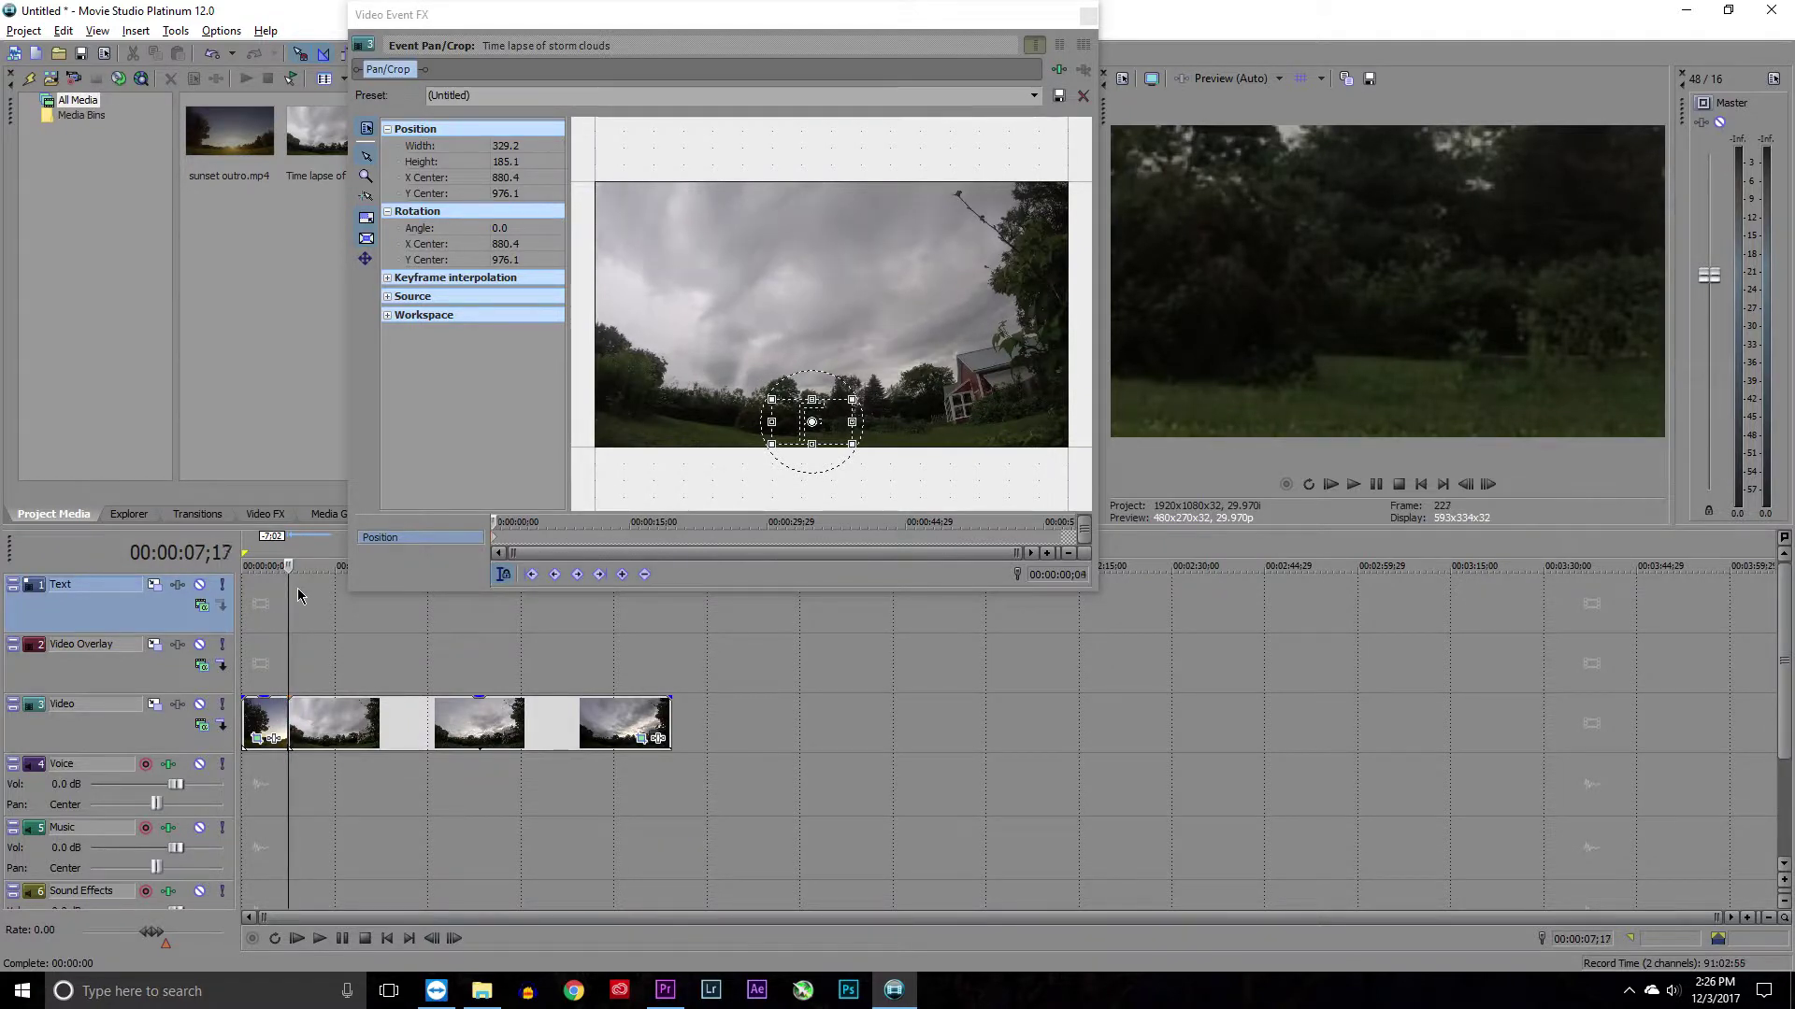
key(space)
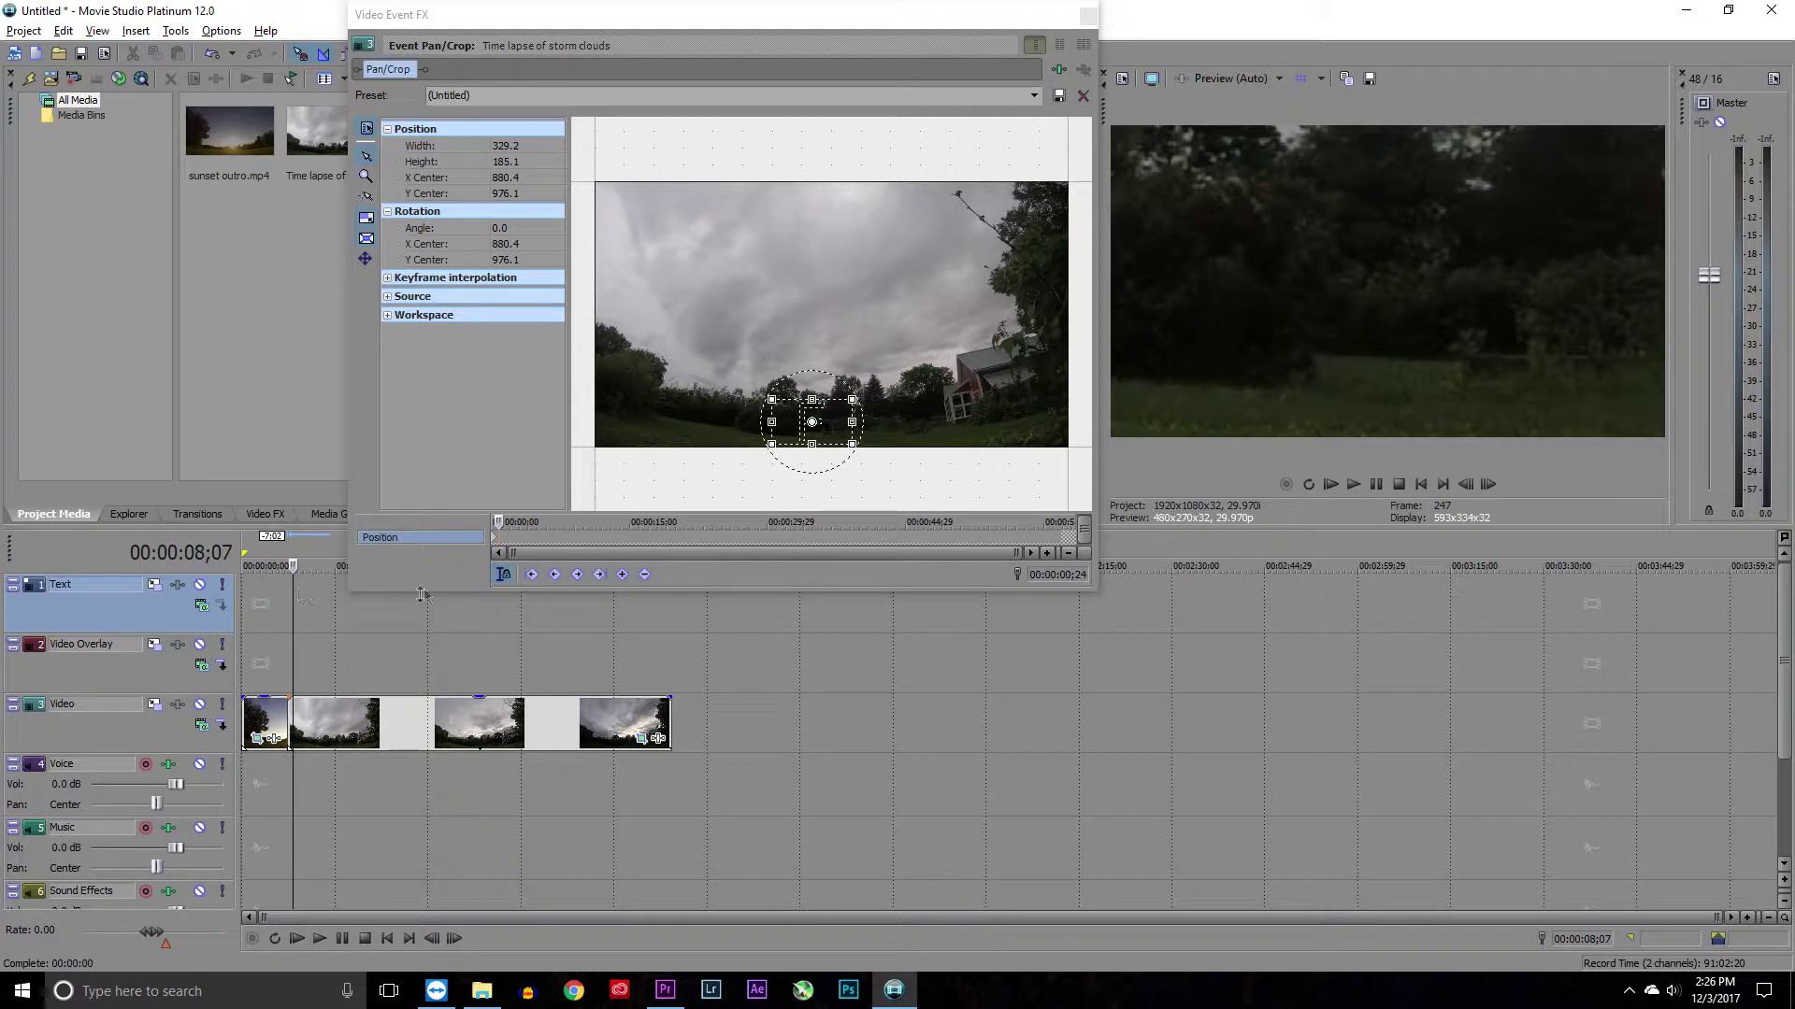
click(516, 147)
text(1920)
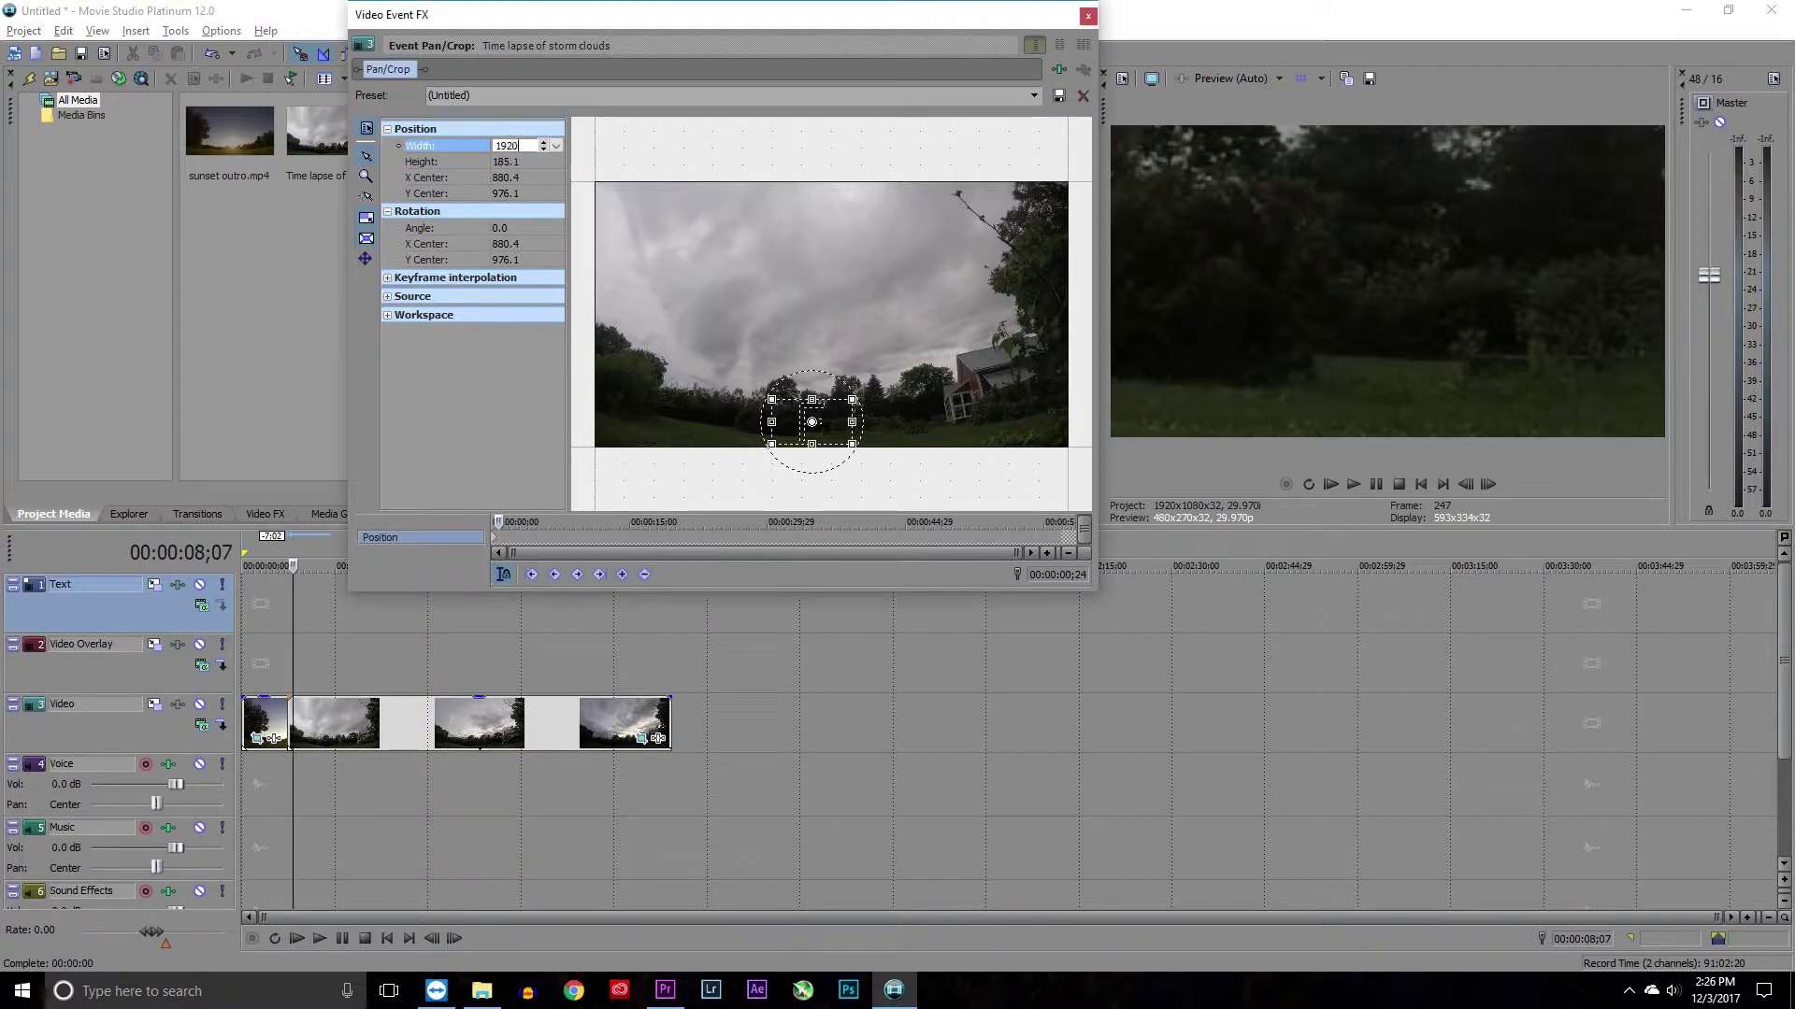
key(Return)
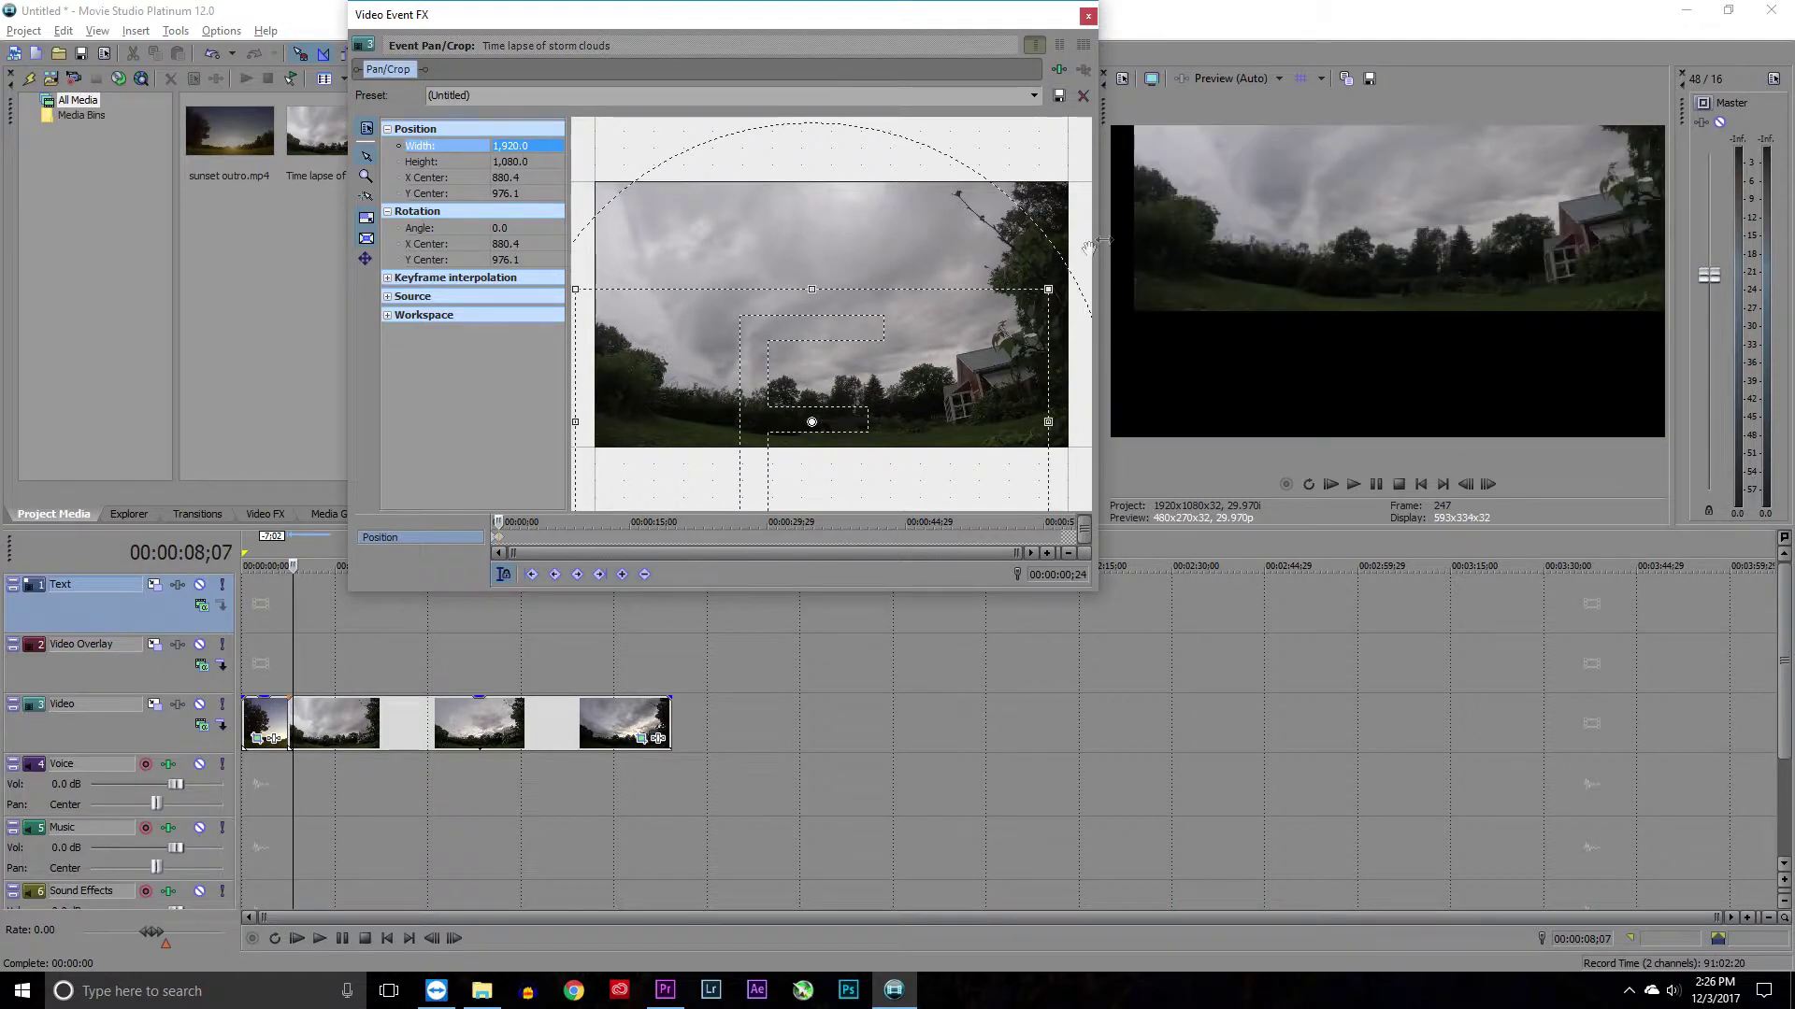
drag(924, 426, 945, 318)
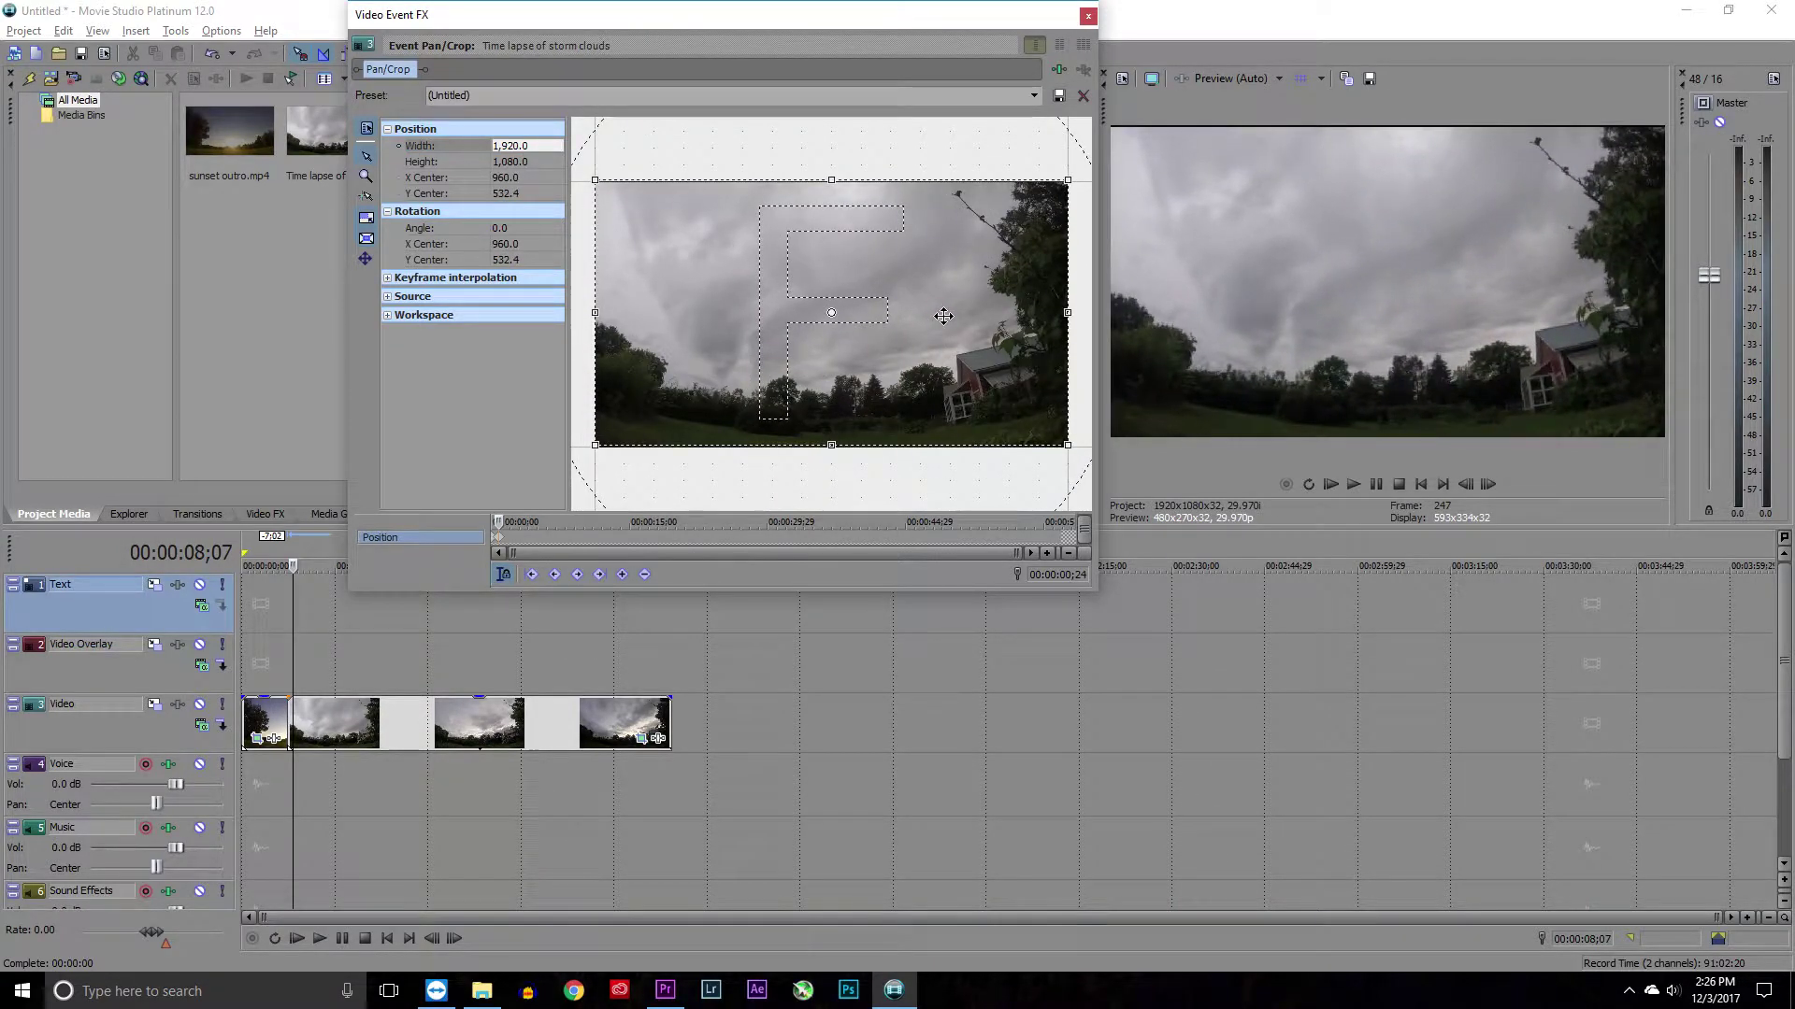
click(1085, 19)
Play the zoom-out, recheck the storm clip's end keyframe, and park the cursor at the 7;13 join
click(281, 657)
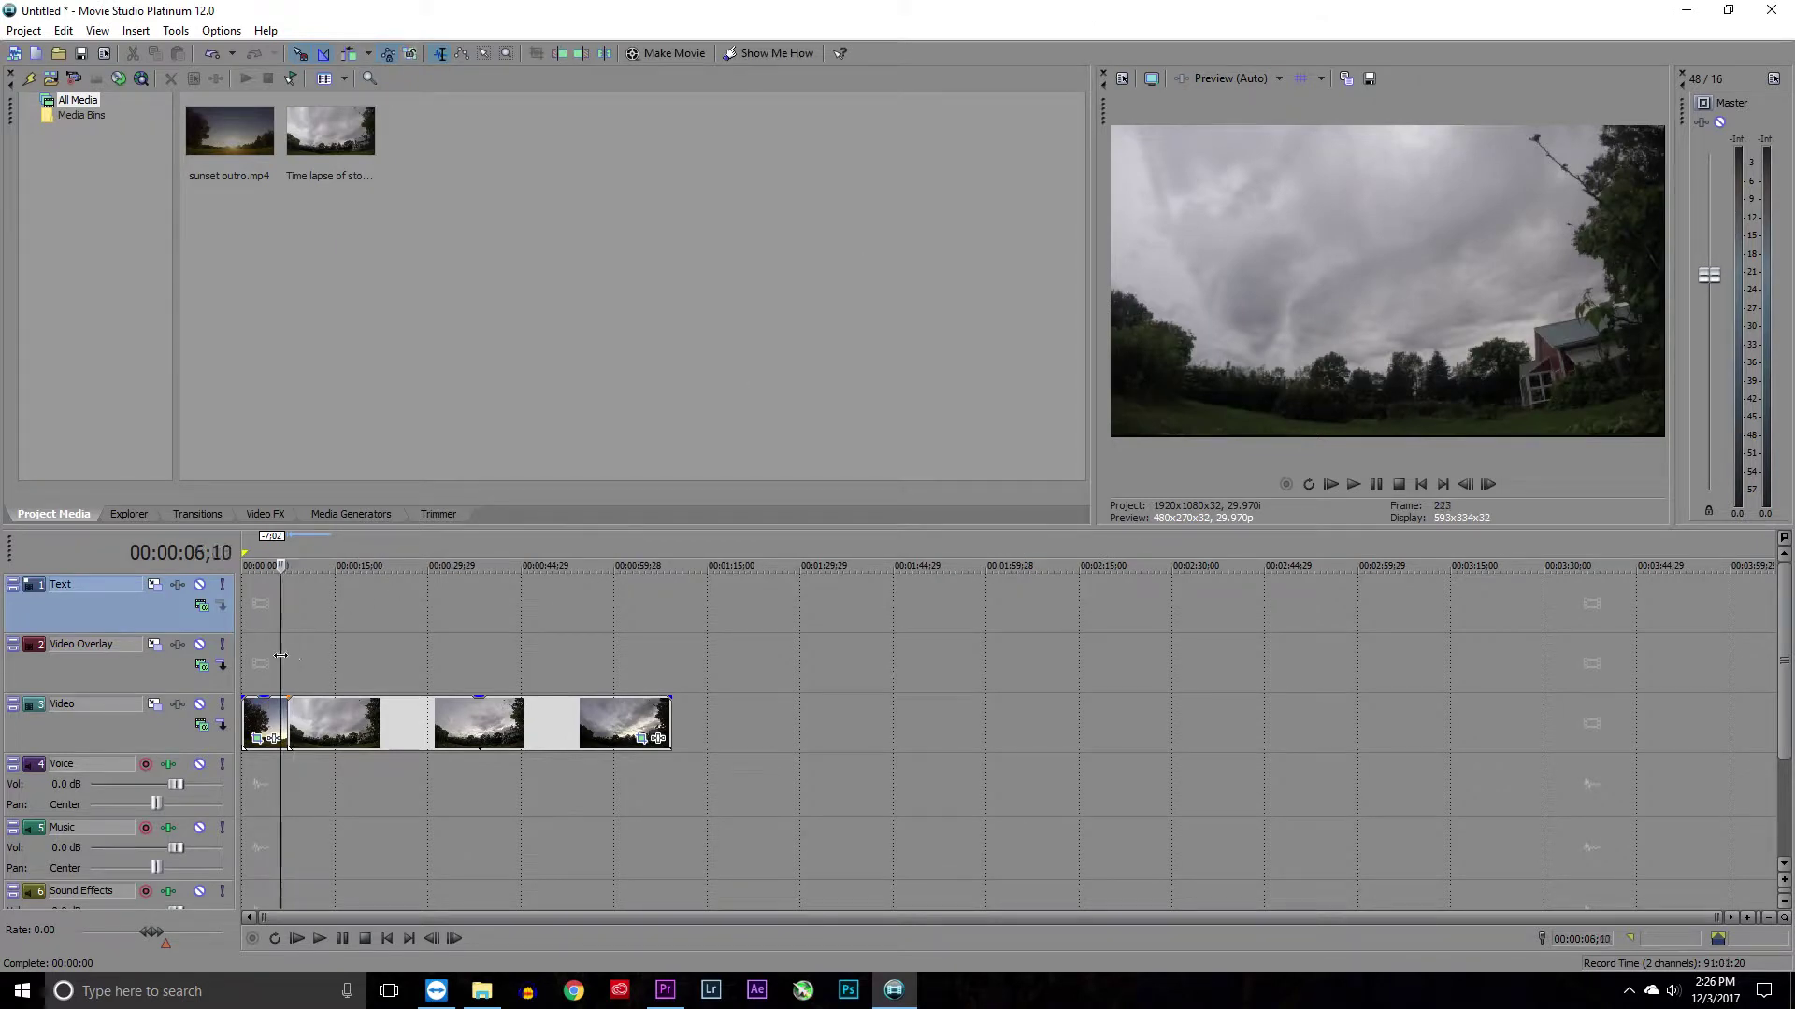
key(space)
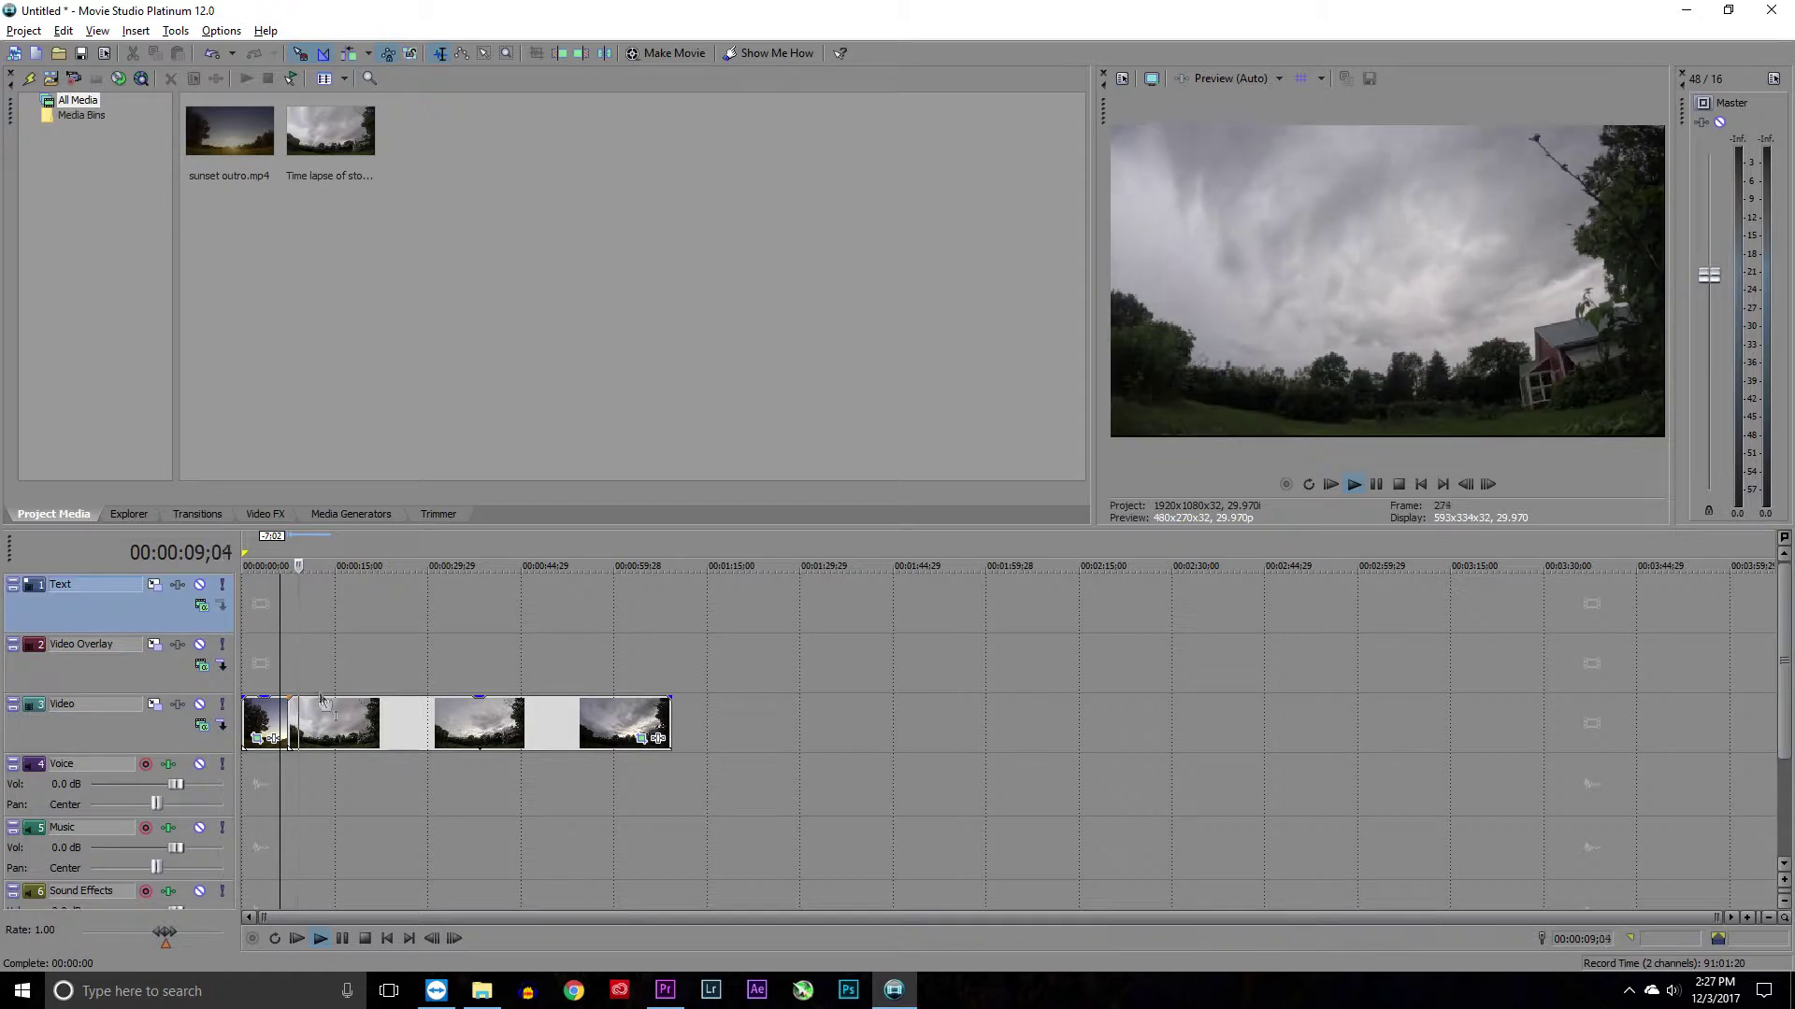
click(293, 722)
key(space)
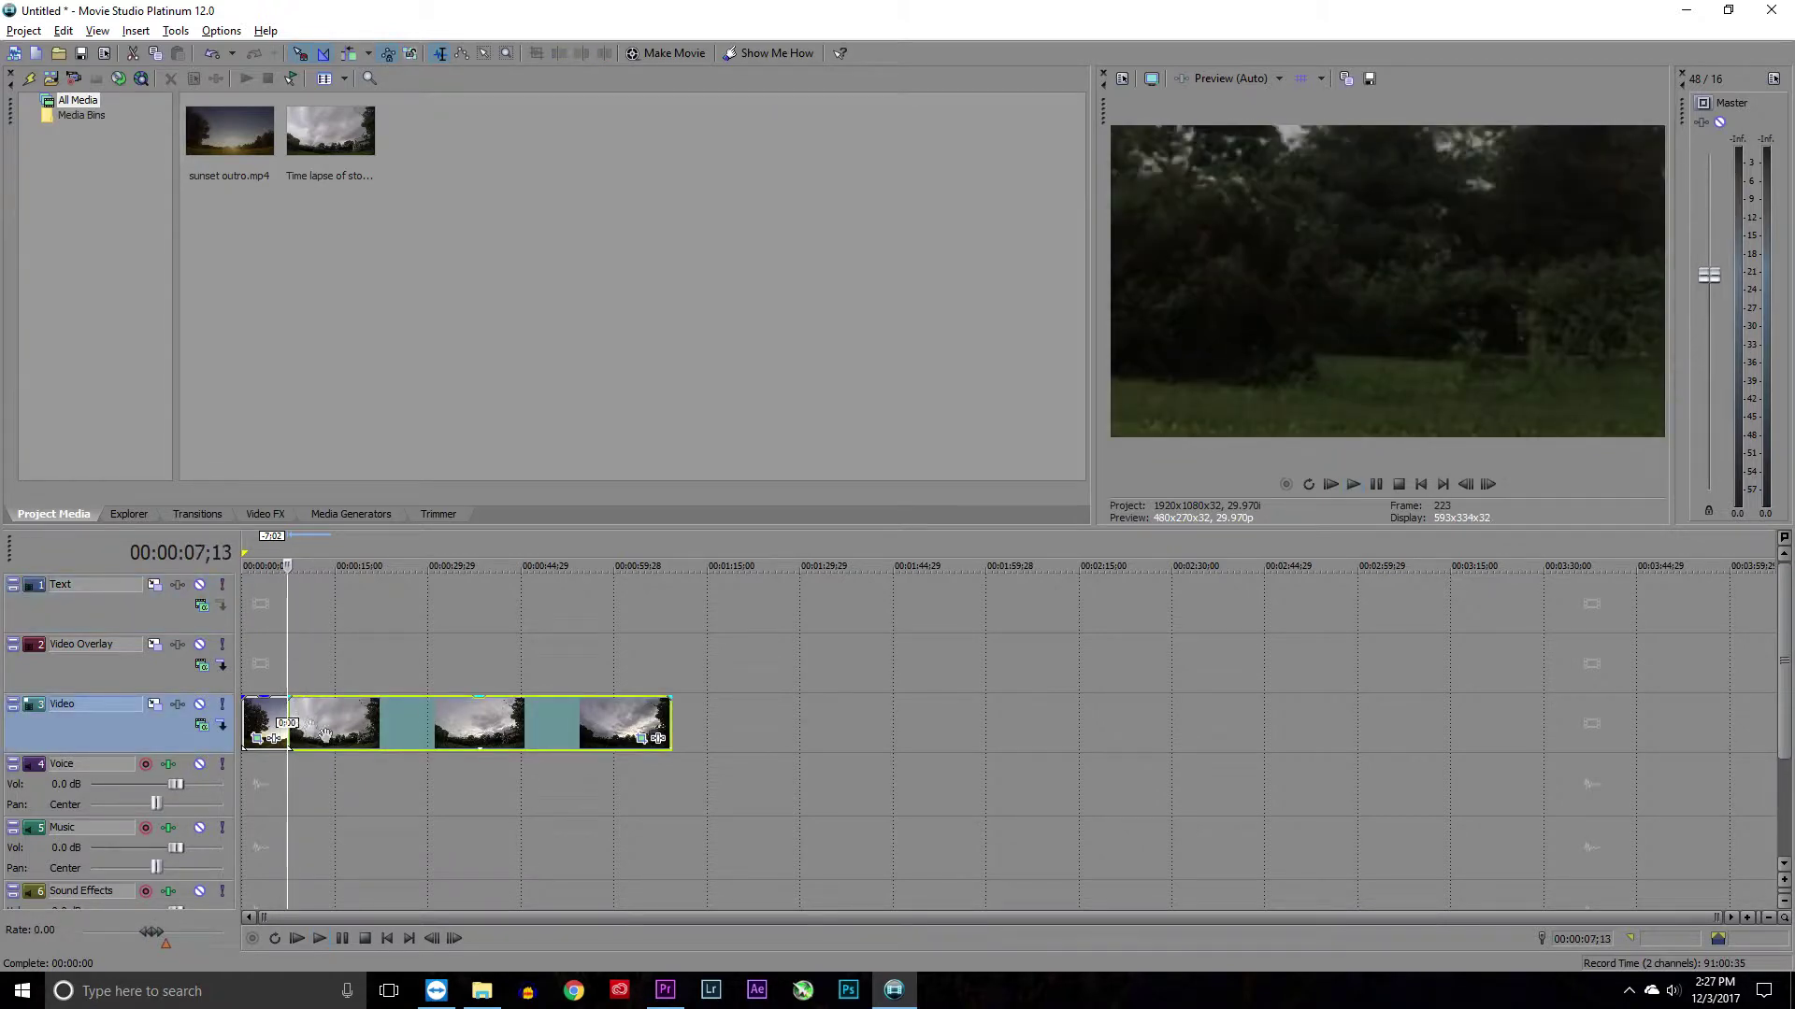
click(641, 740)
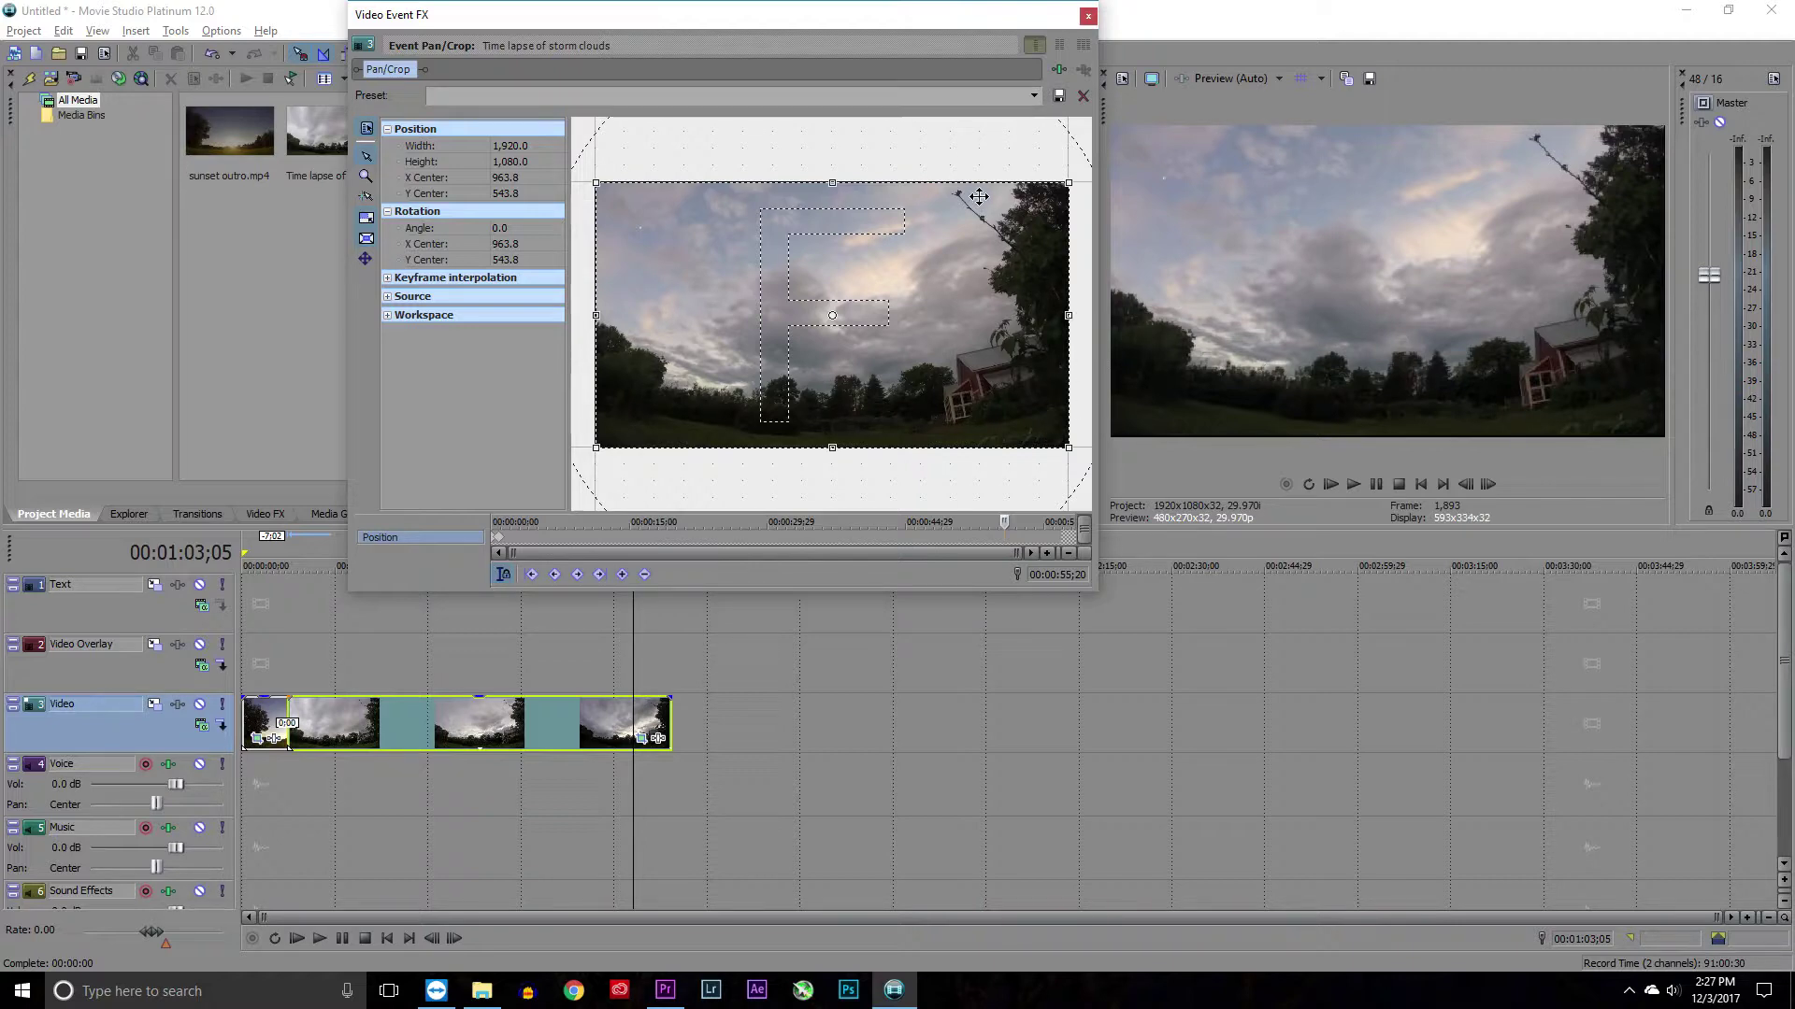
click(1087, 16)
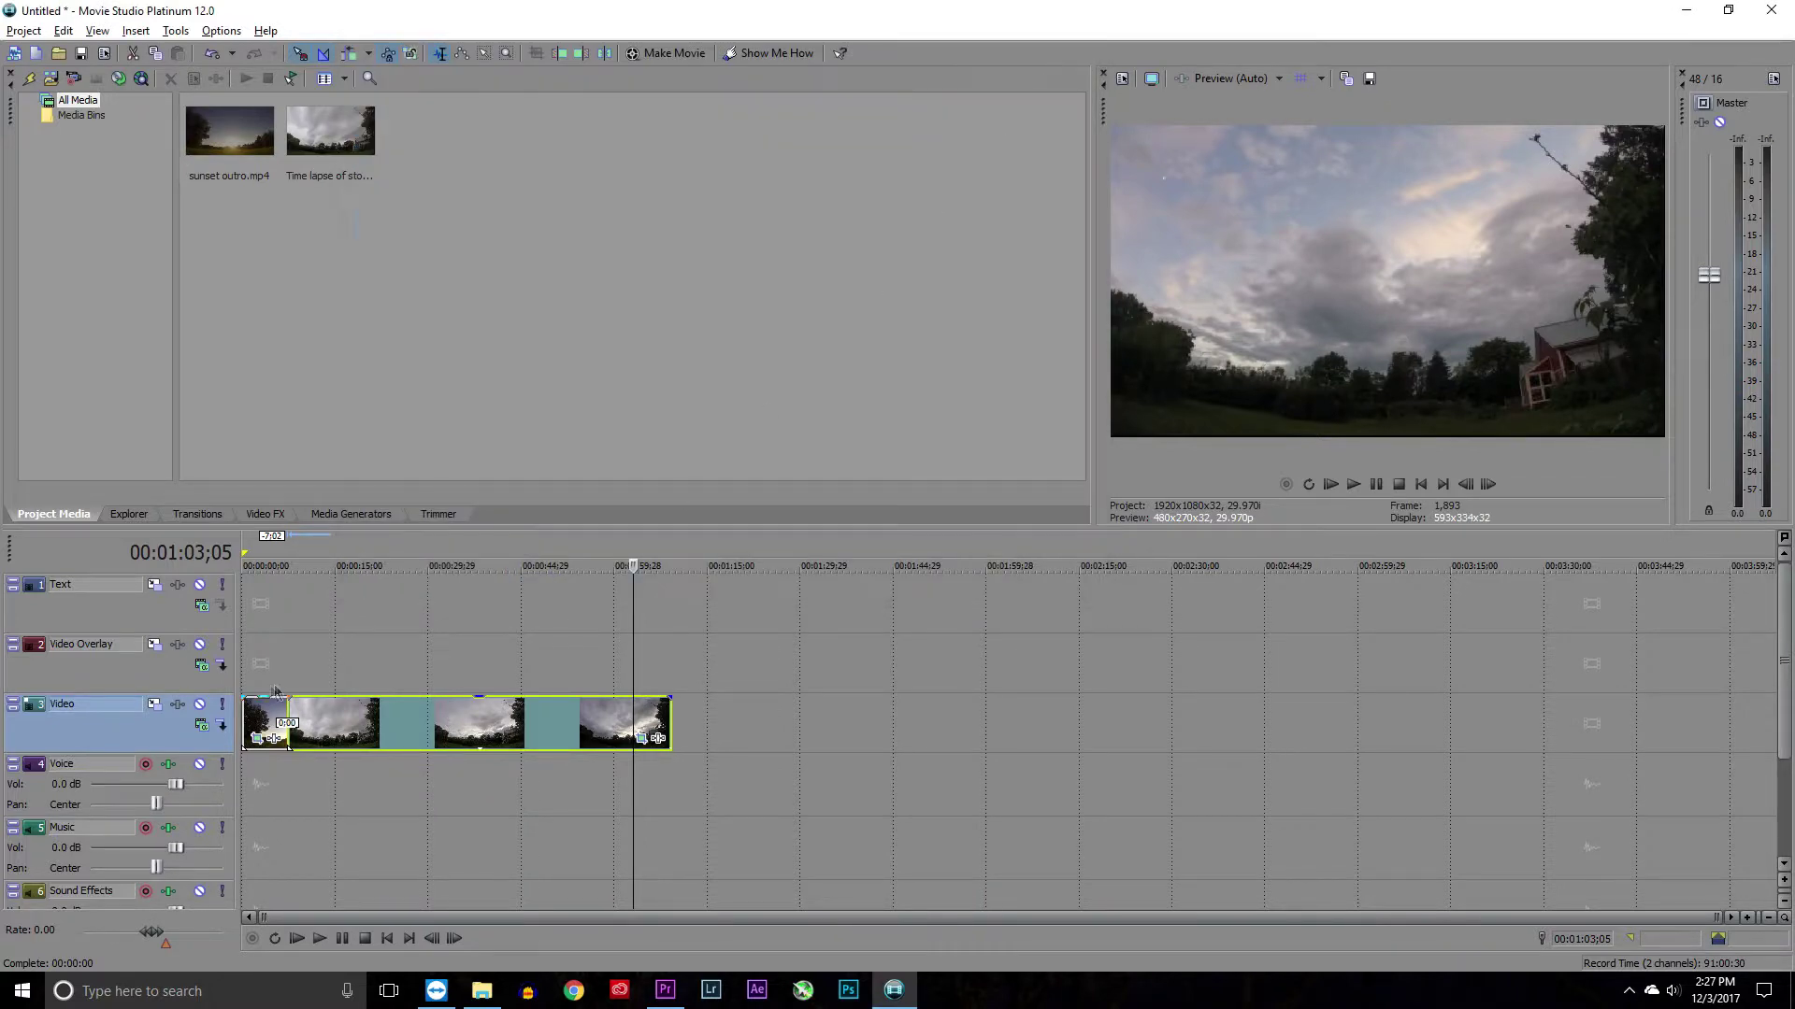
click(292, 739)
Overlap the storm clip onto the sunset clip's end and play the resulting crossfade
scroll(299, 711, up, 5)
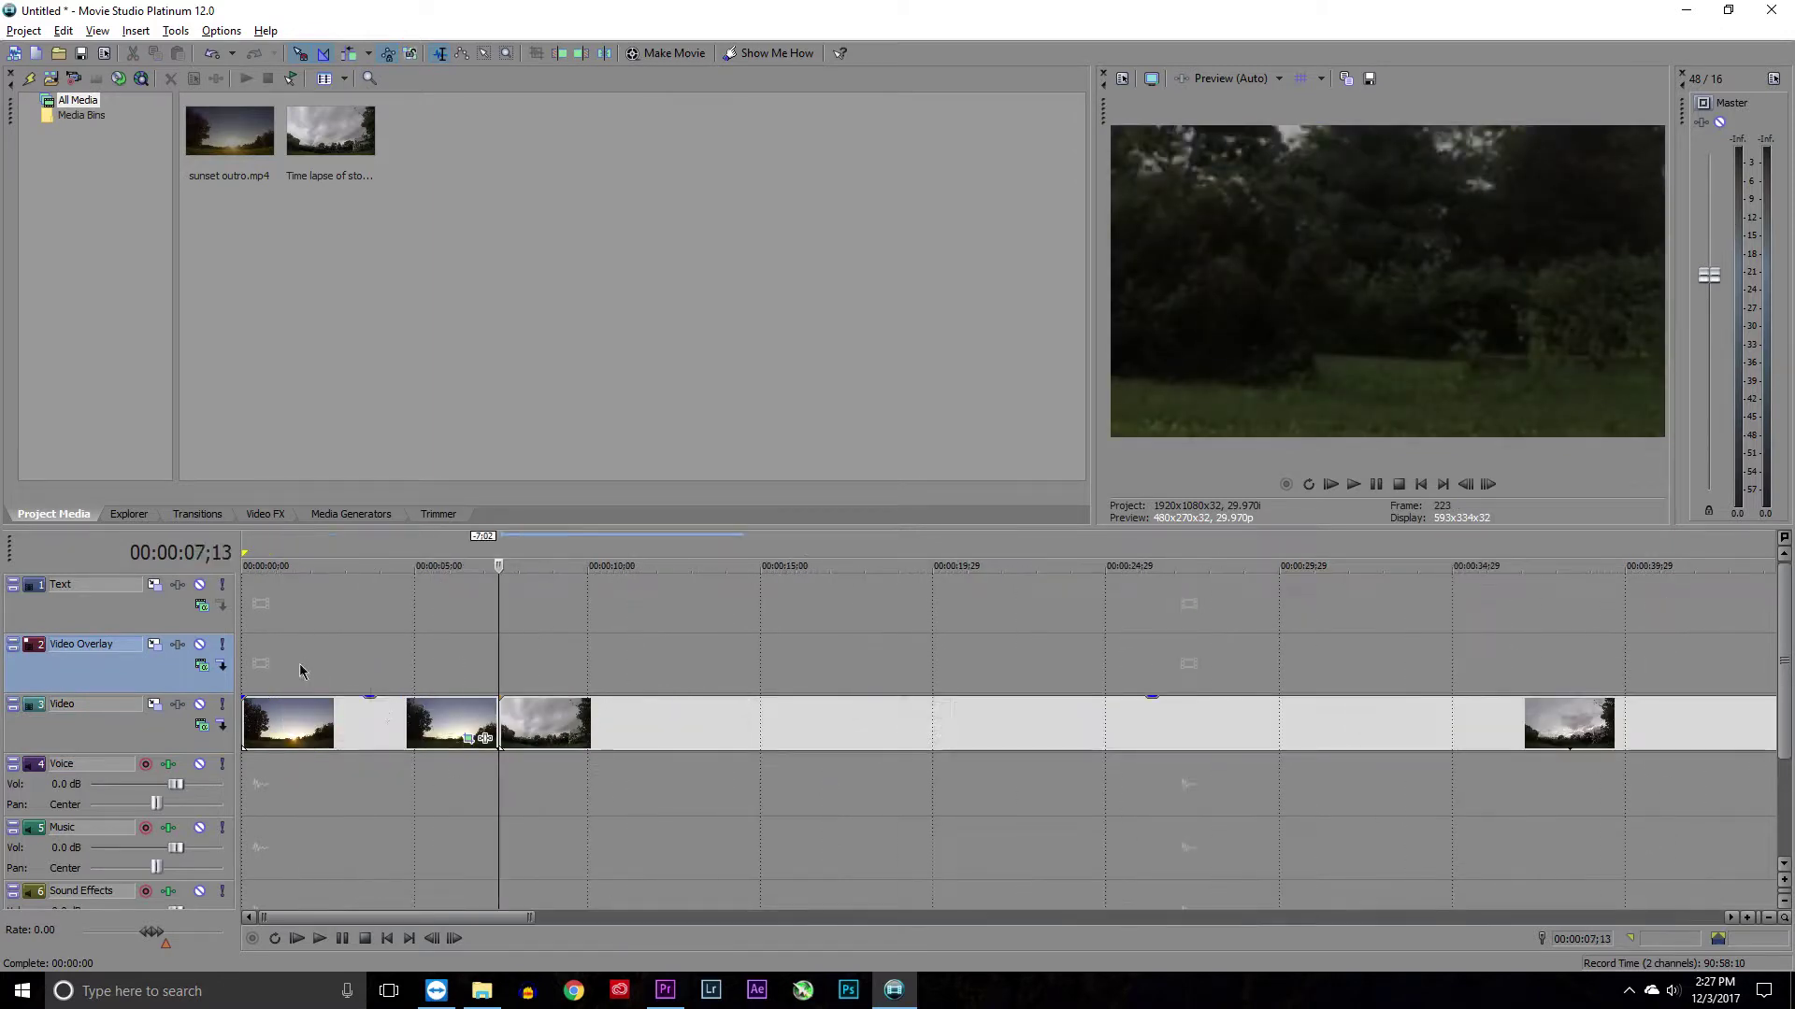
drag(1187, 717, 1073, 707)
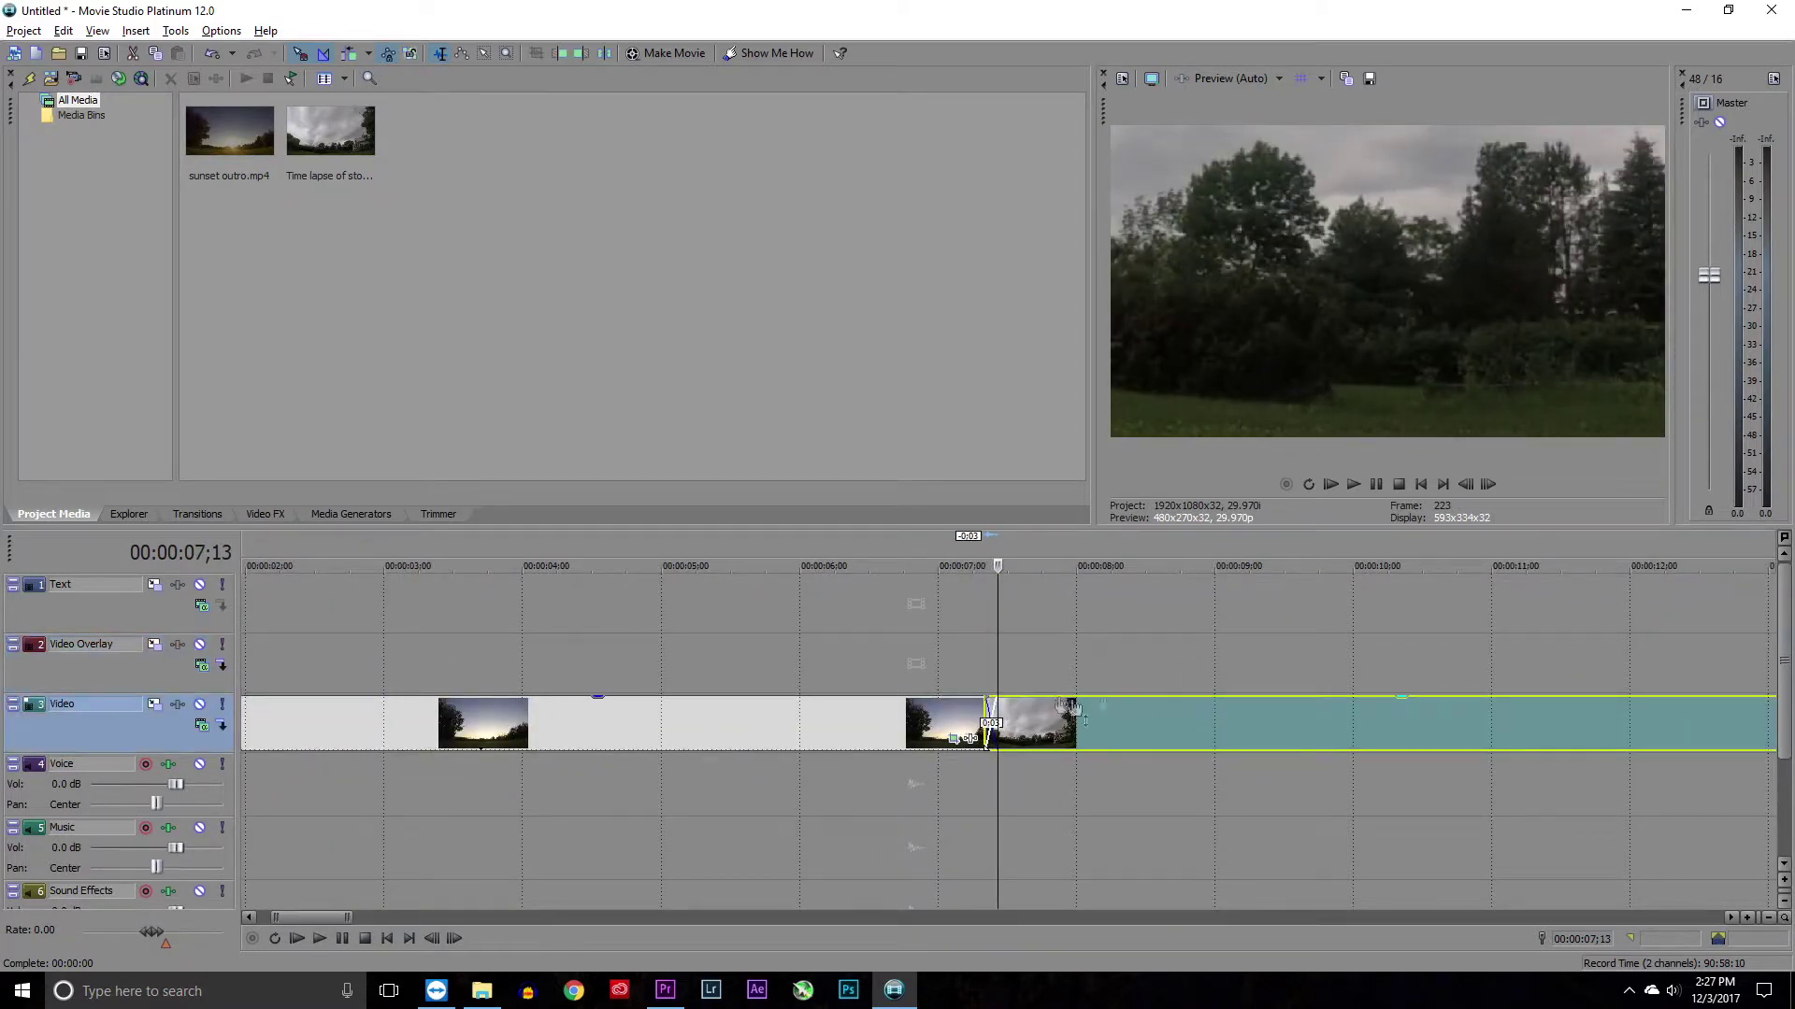
click(949, 608)
key(space)
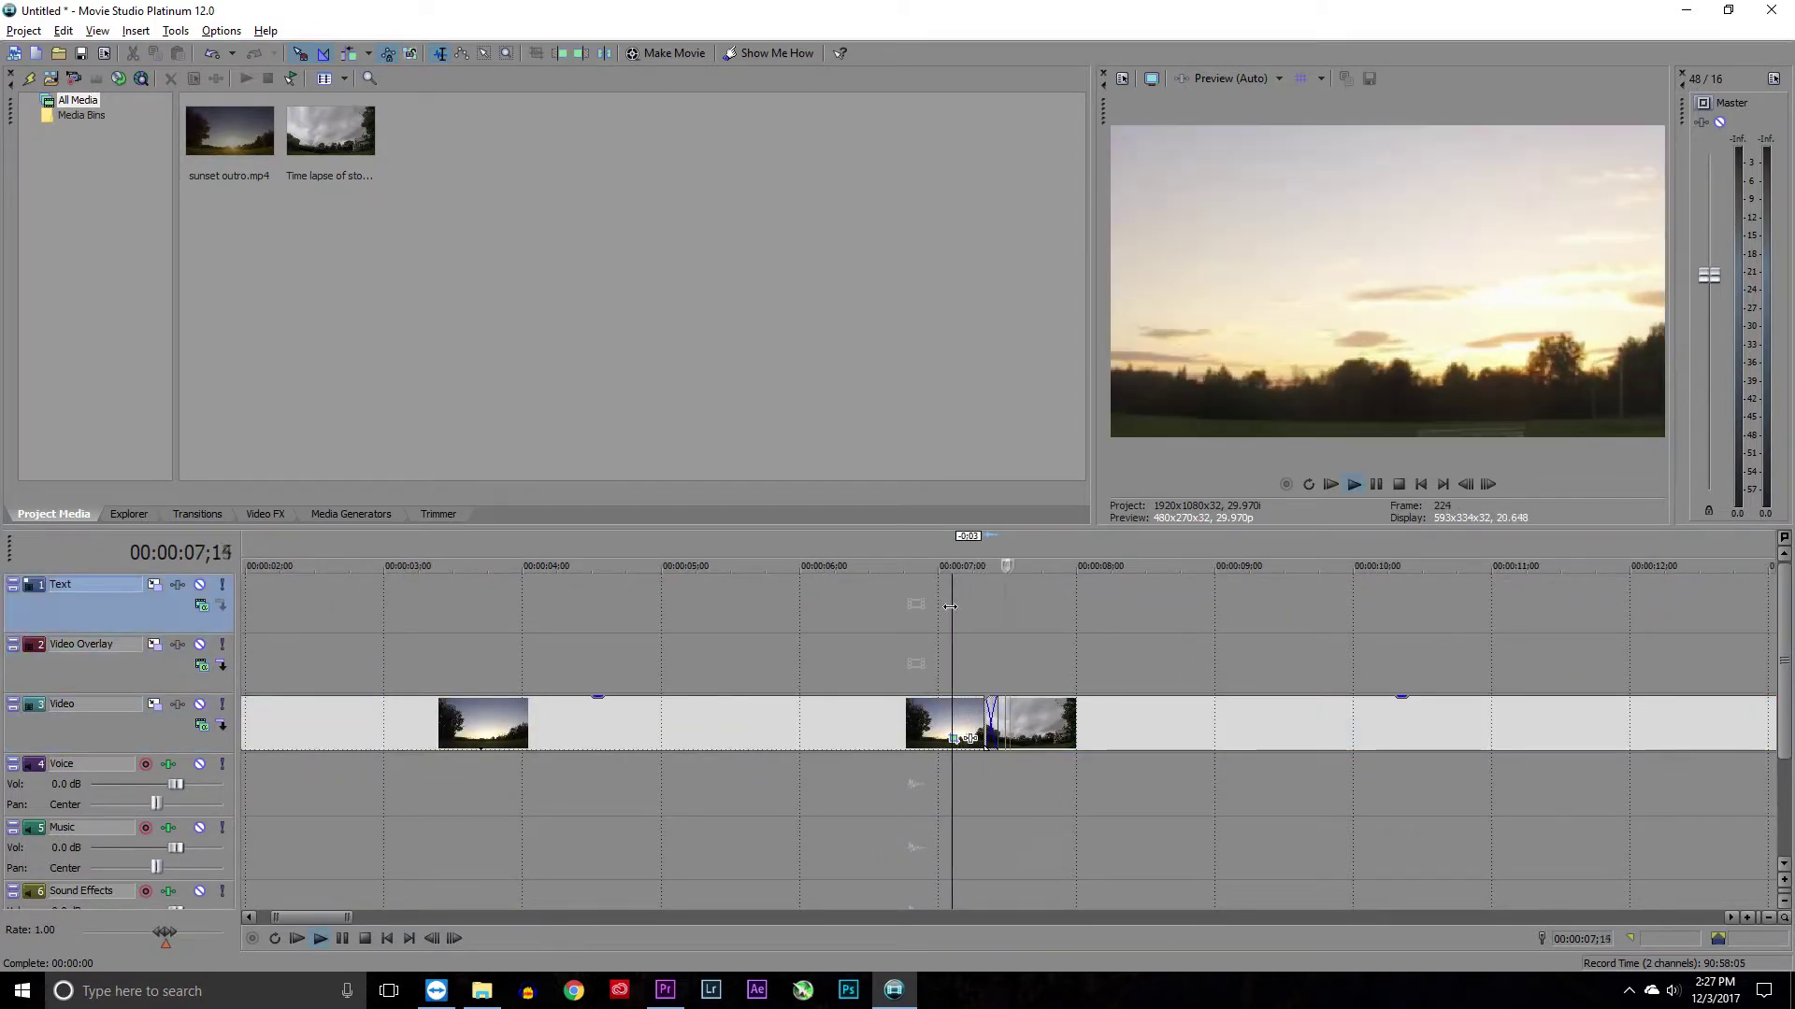
Step through the crossfade, lengthen it by sliding the storm clip further left, and replay
click(975, 637)
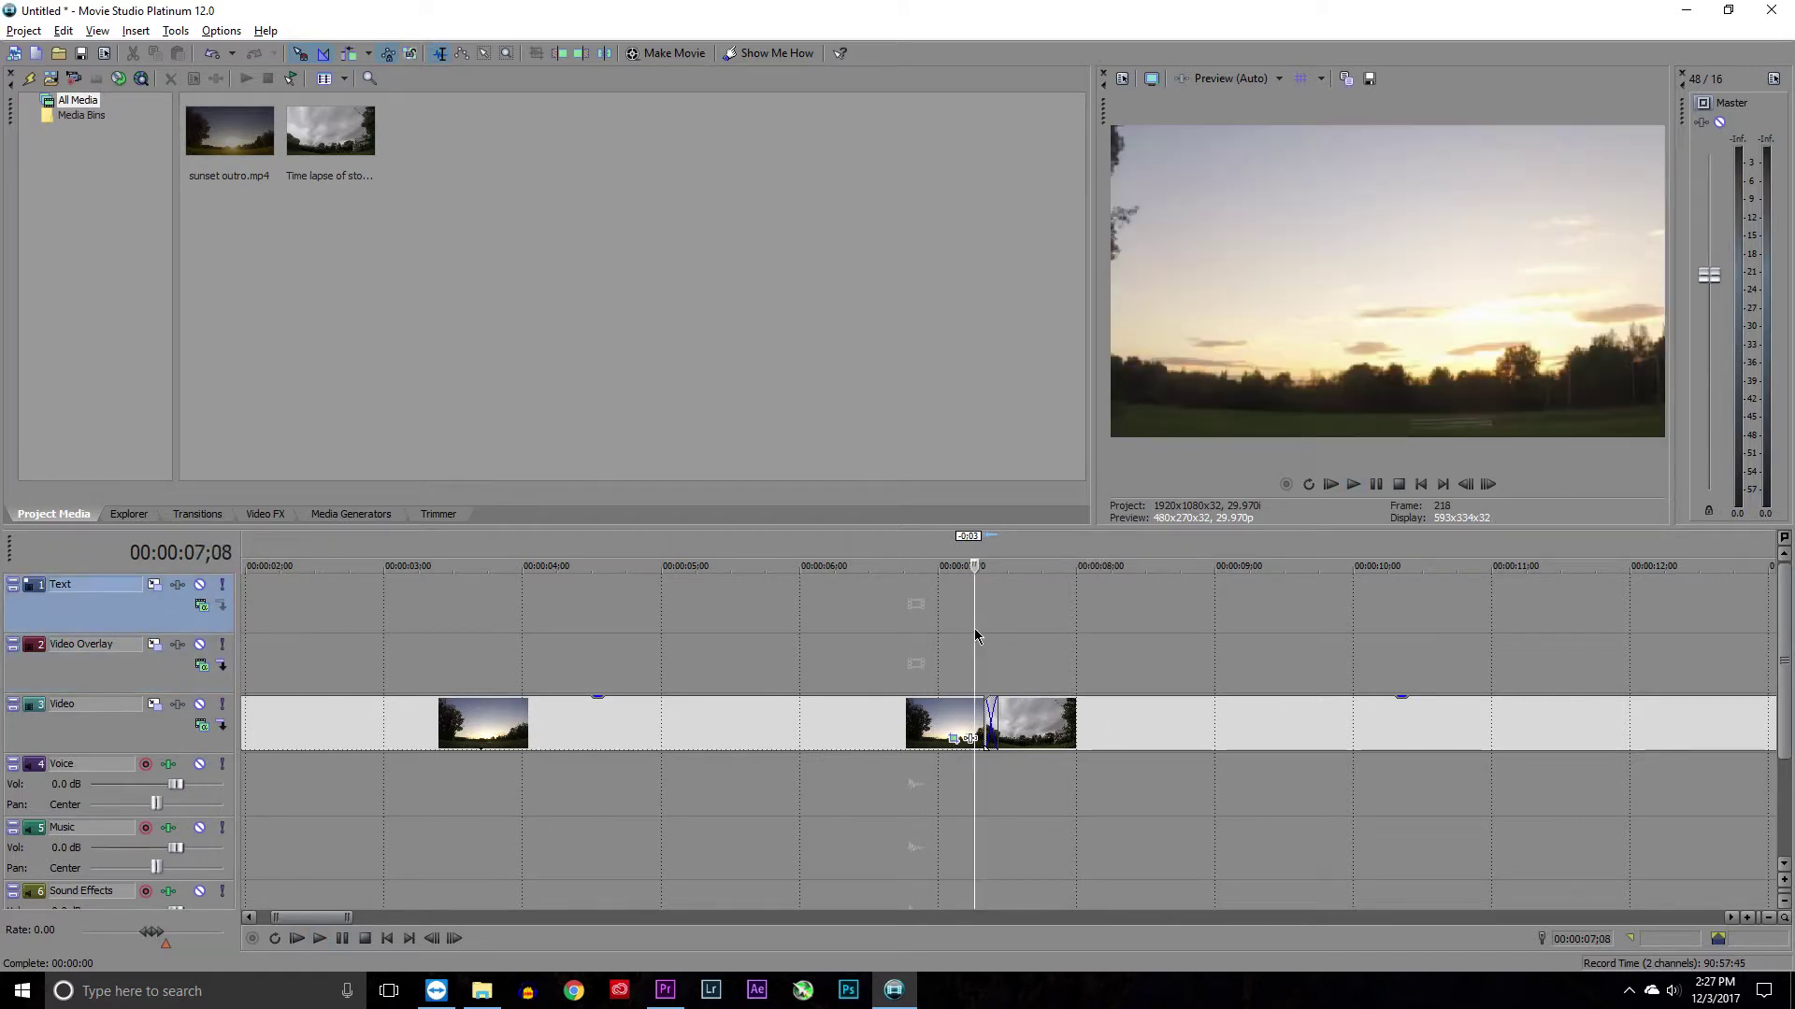
key(Right)
key(Right)
key(Right)
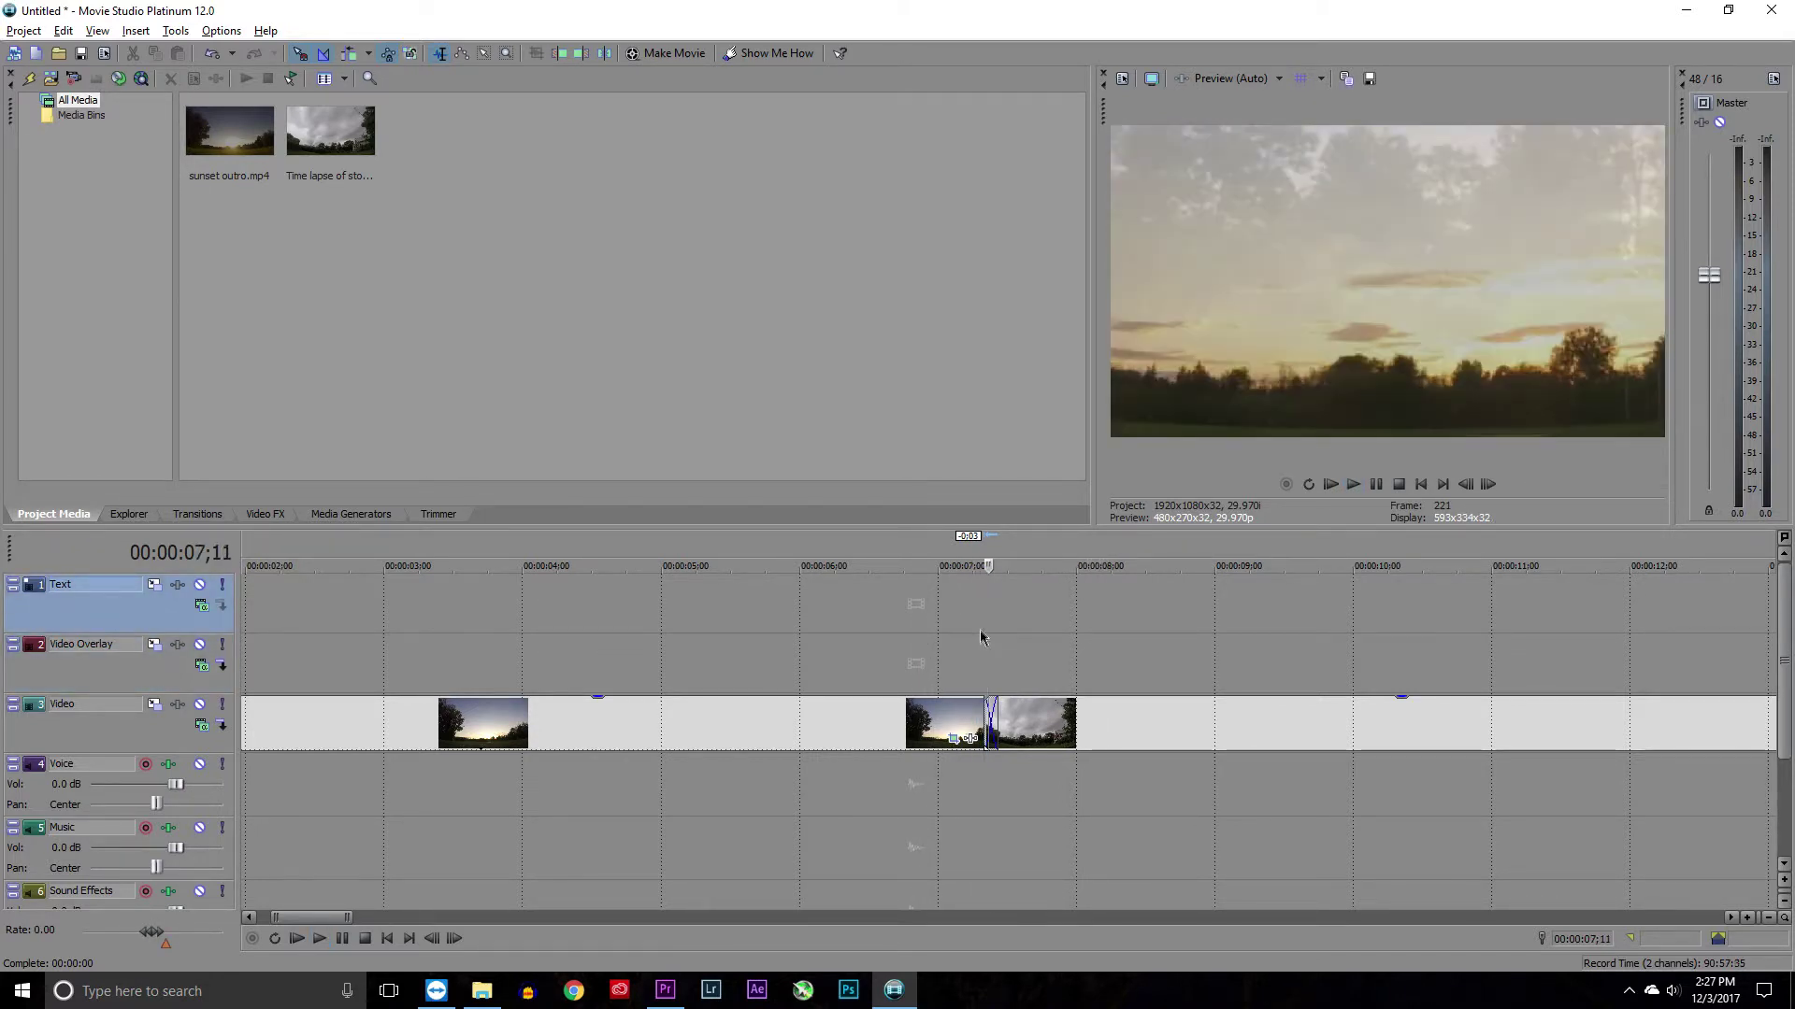
key(Right)
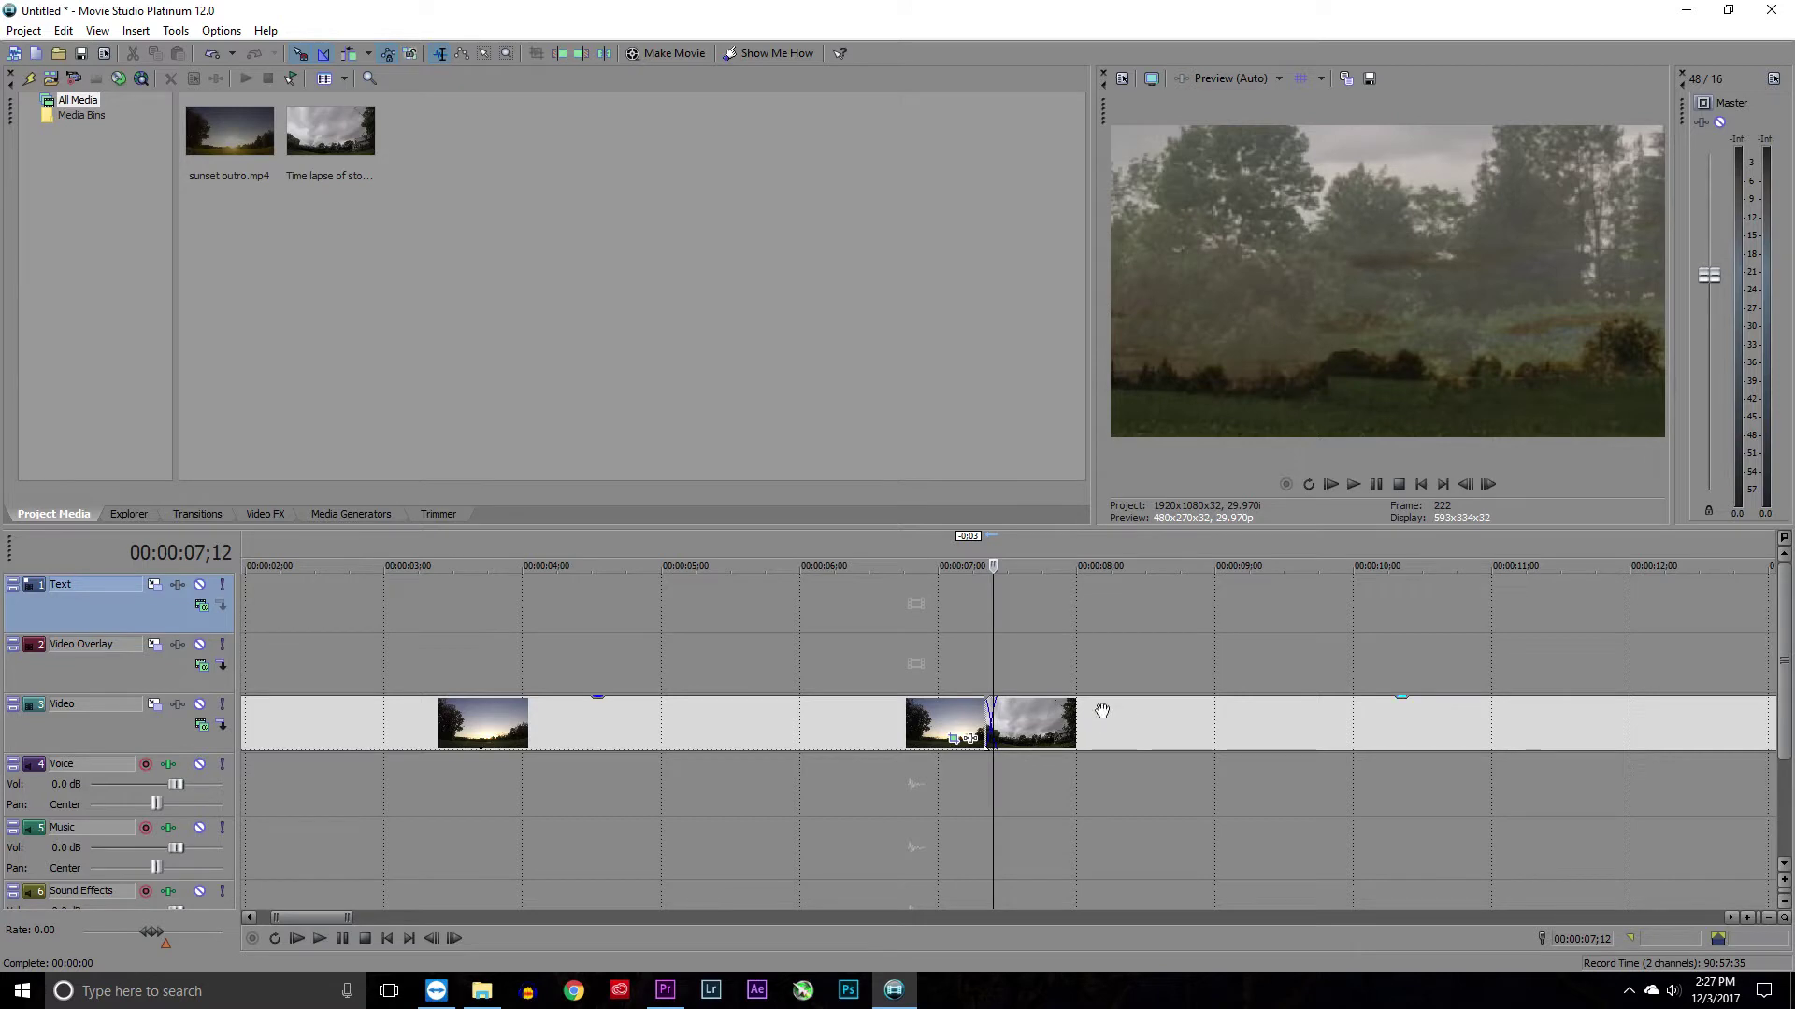
drag(1102, 712, 1080, 712)
click(887, 597)
key(space)
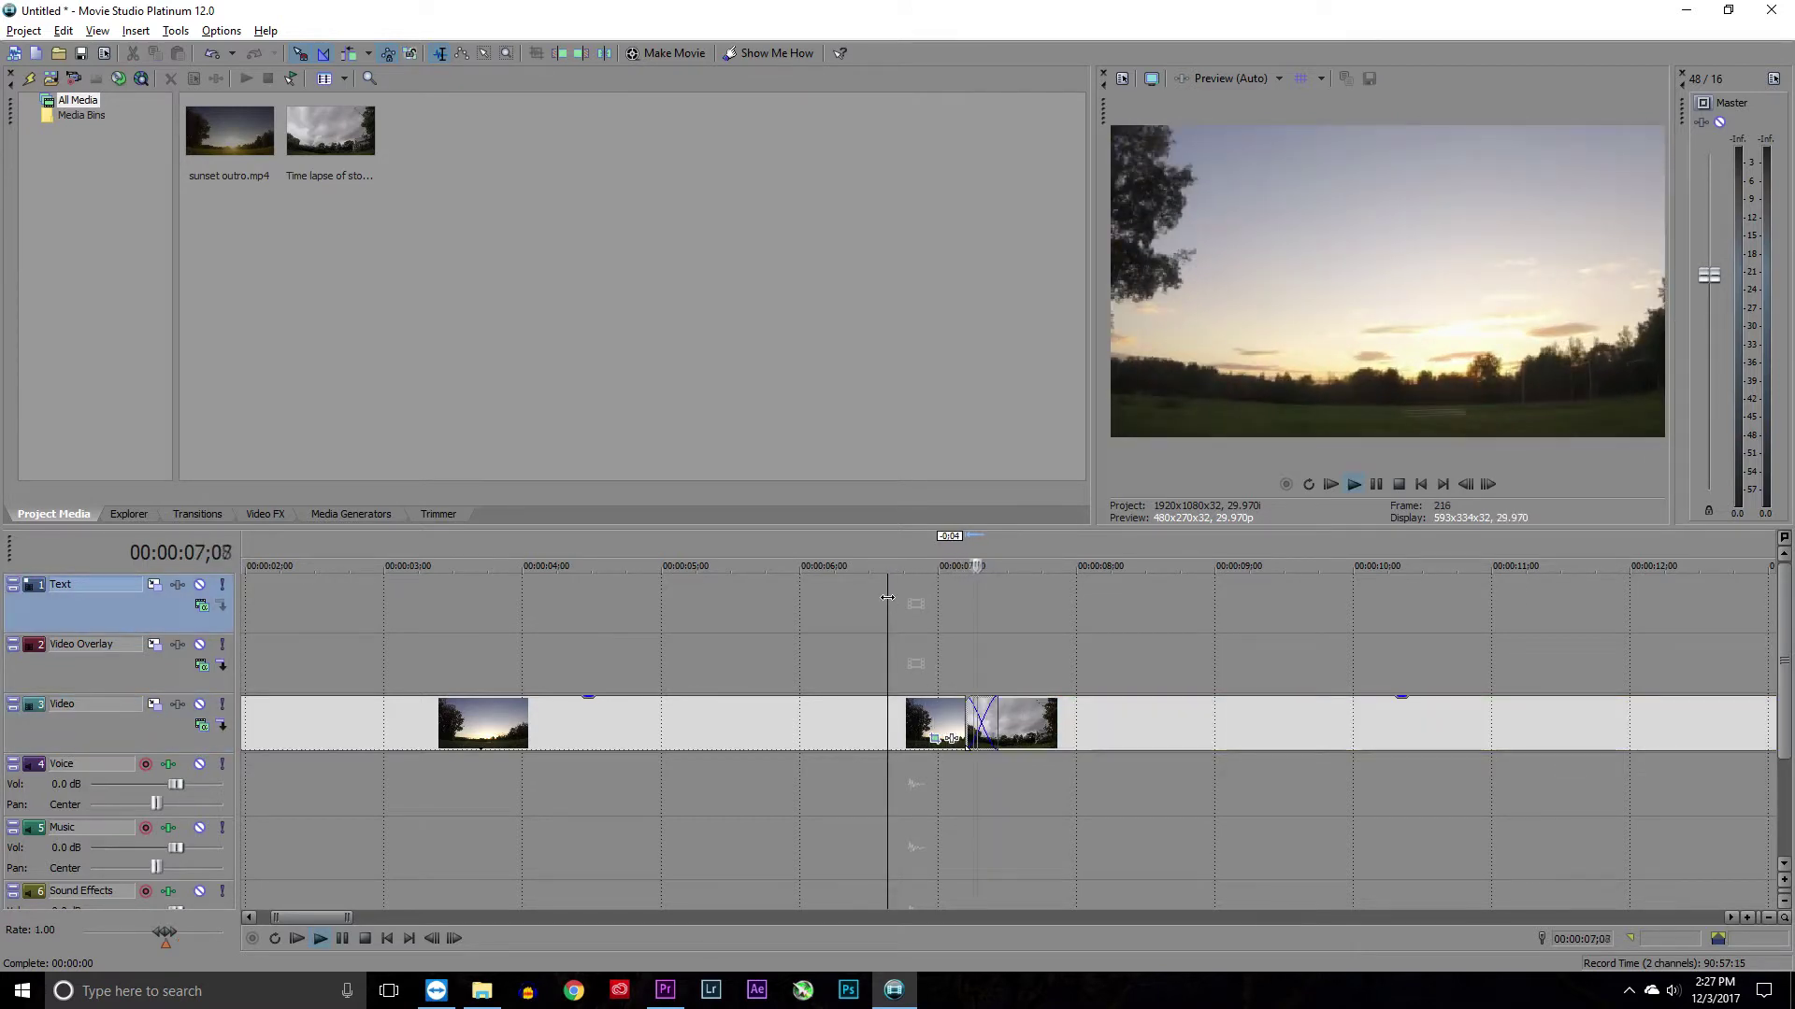